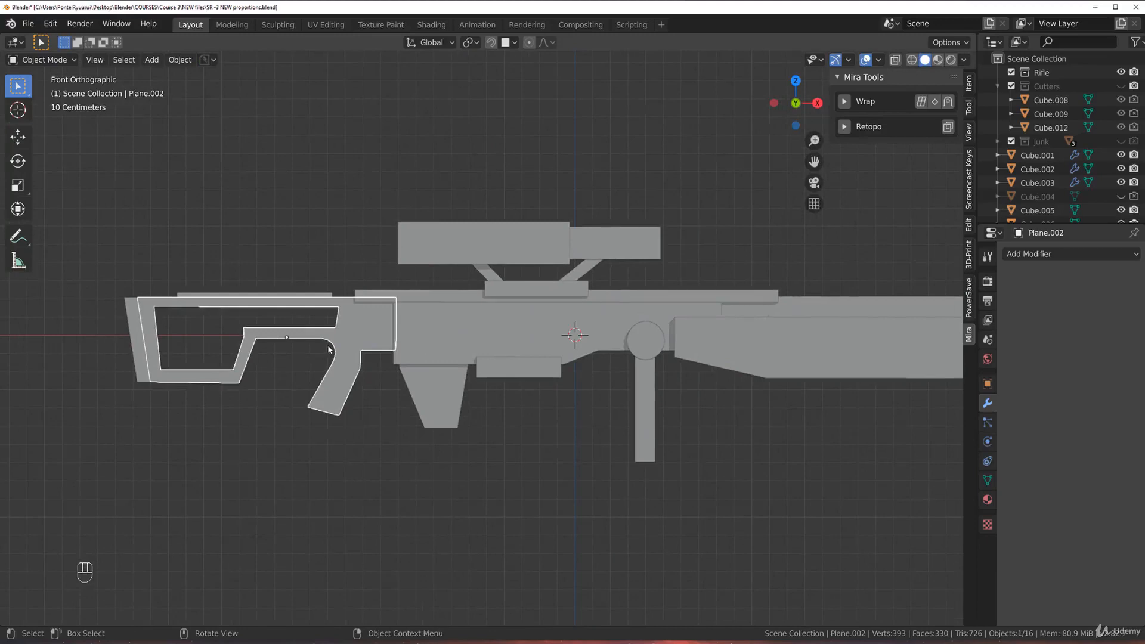
Add a cube, place it over the rifle's stock and rotate it by -10 degrees.
key("shift+a")
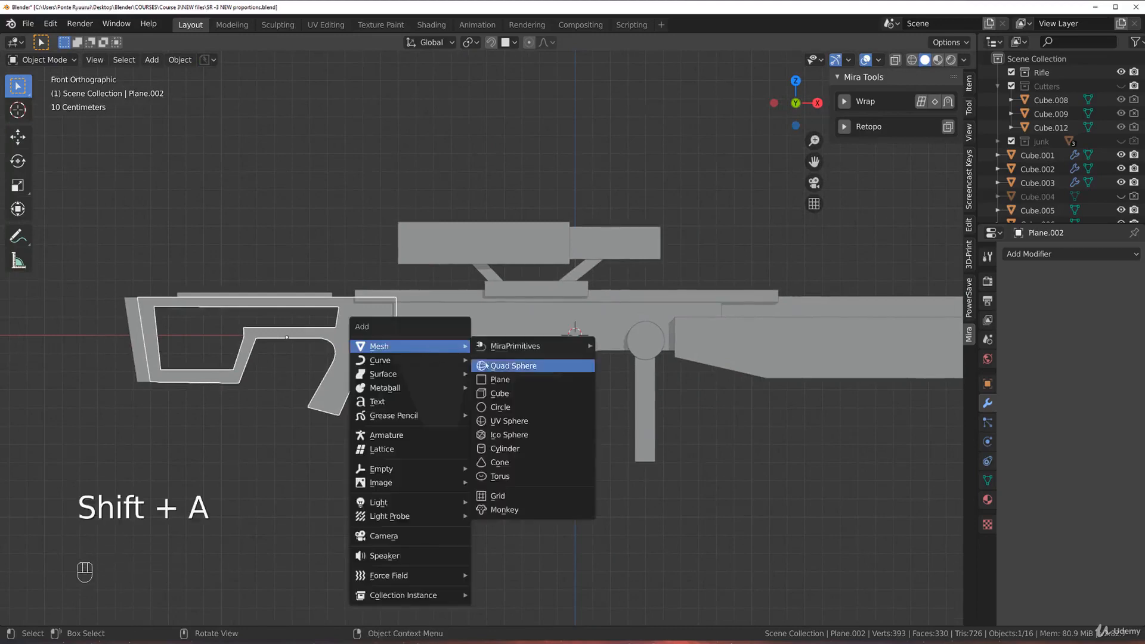
left_click(499, 392)
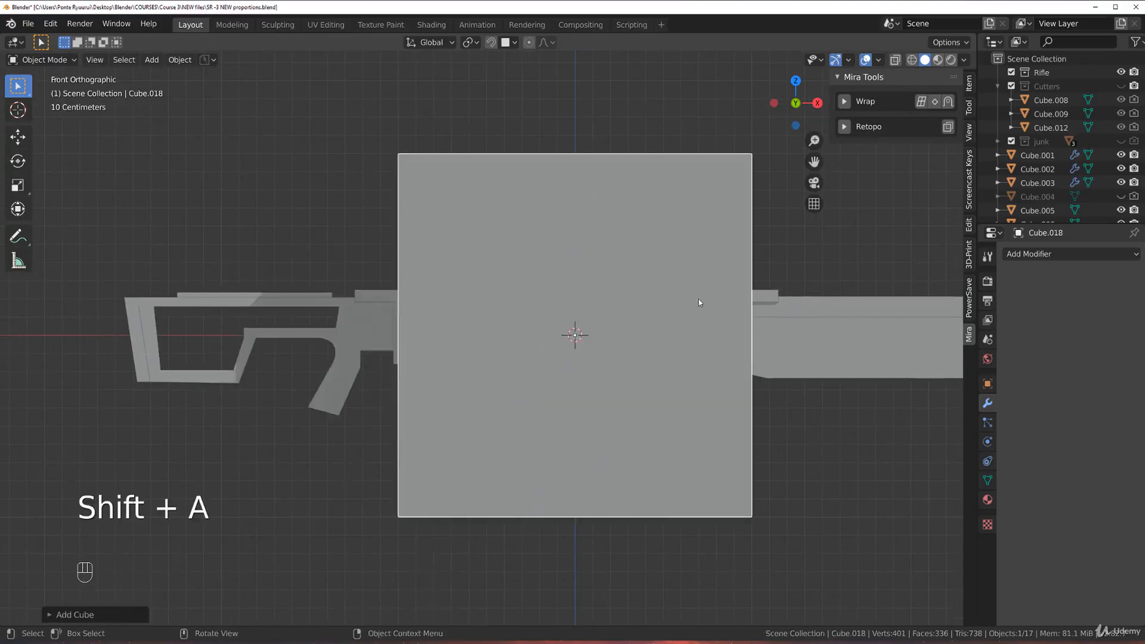
key("g")
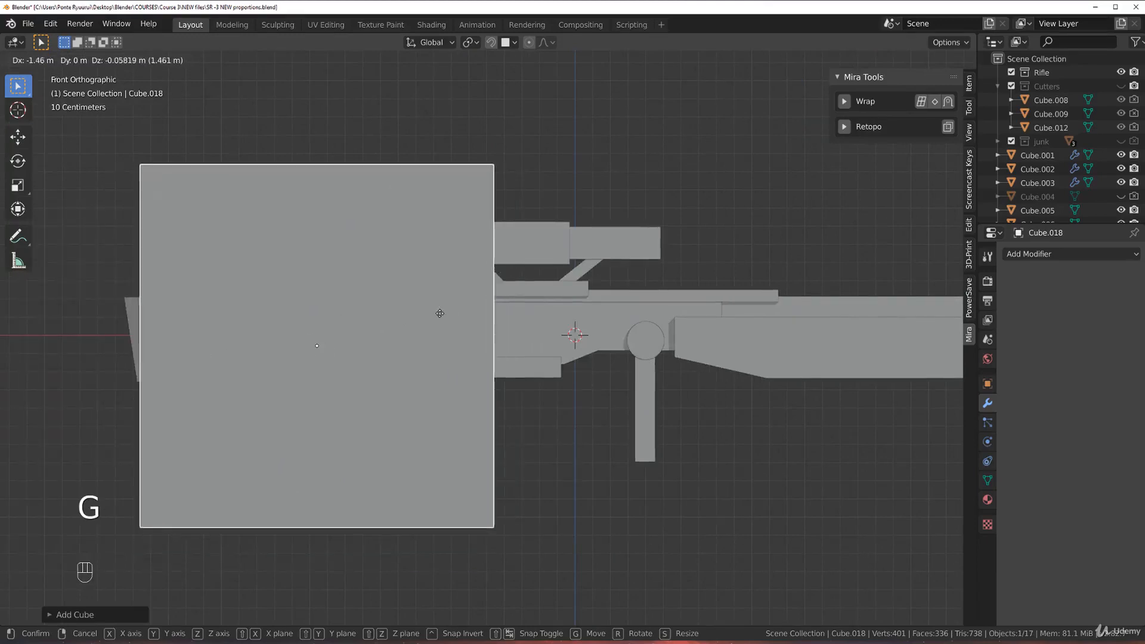
left_click(443, 313)
key("r")
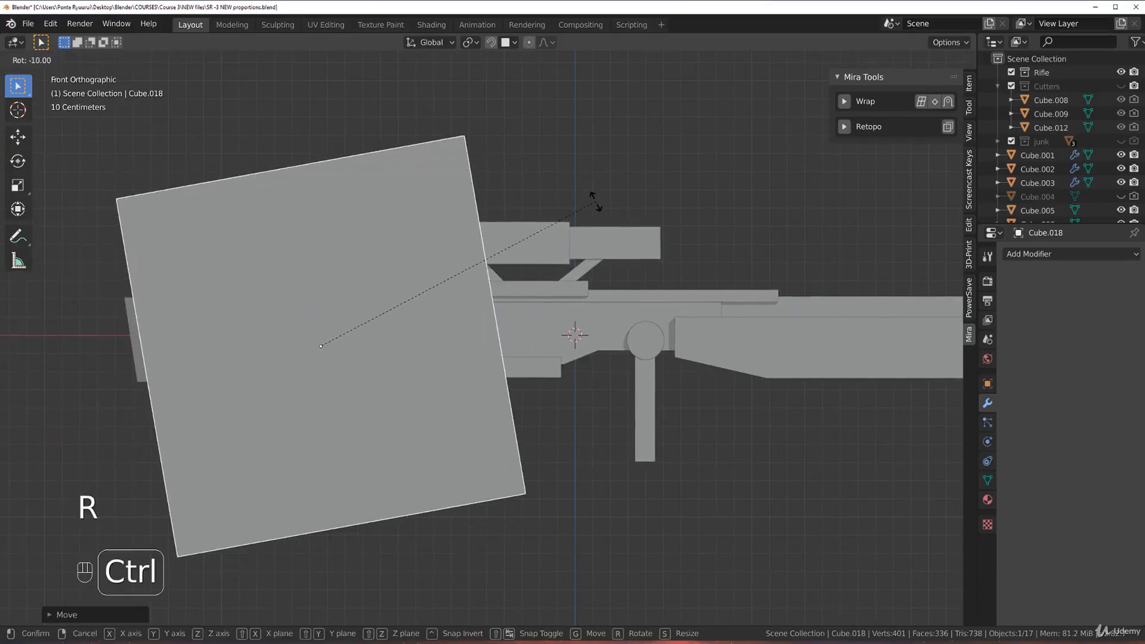
left_click(590, 207)
Move the tilted cube about 2.05 m back to the butt plate's slanted rear edge and subtract it from the plate with a Boolean difference.
middle_click_drag(324, 335, 495, 337, "shift")
scroll(493, 338, "up", 3)
middle_click_drag(218, 352, 389, 326, "shift")
scroll(388, 326, "up", 3)
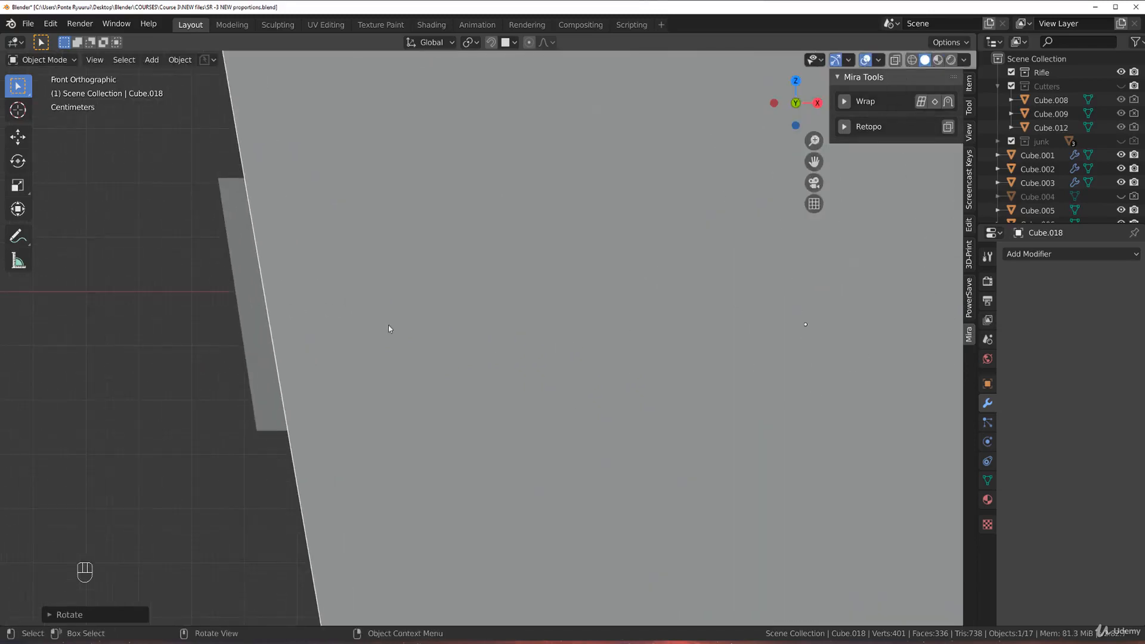
scroll(397, 322, "down", 4)
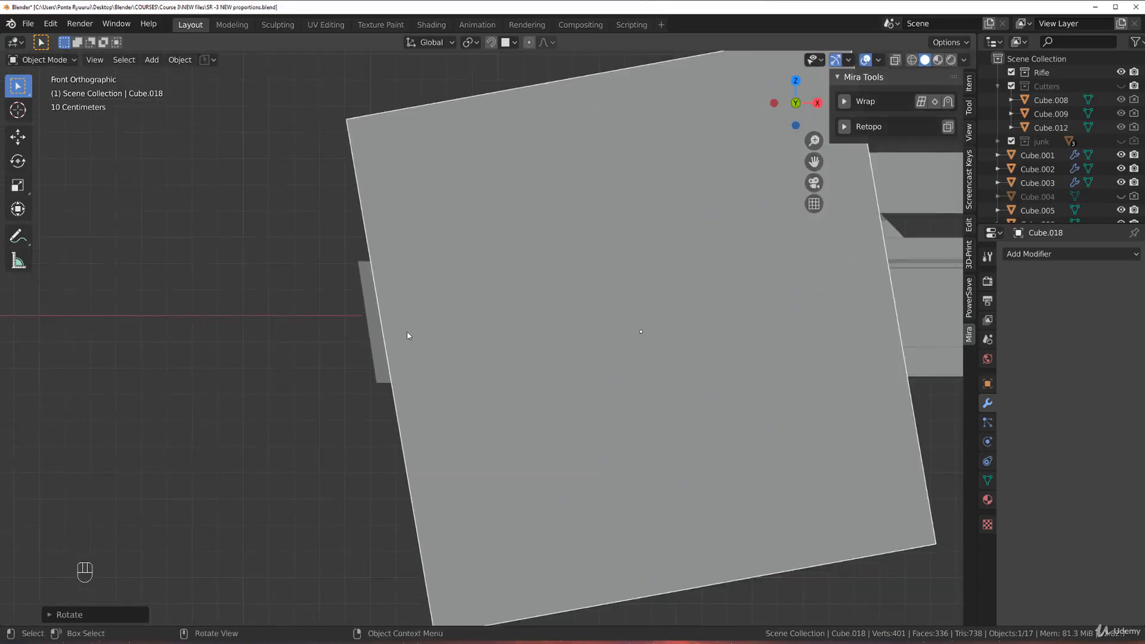
key("g")
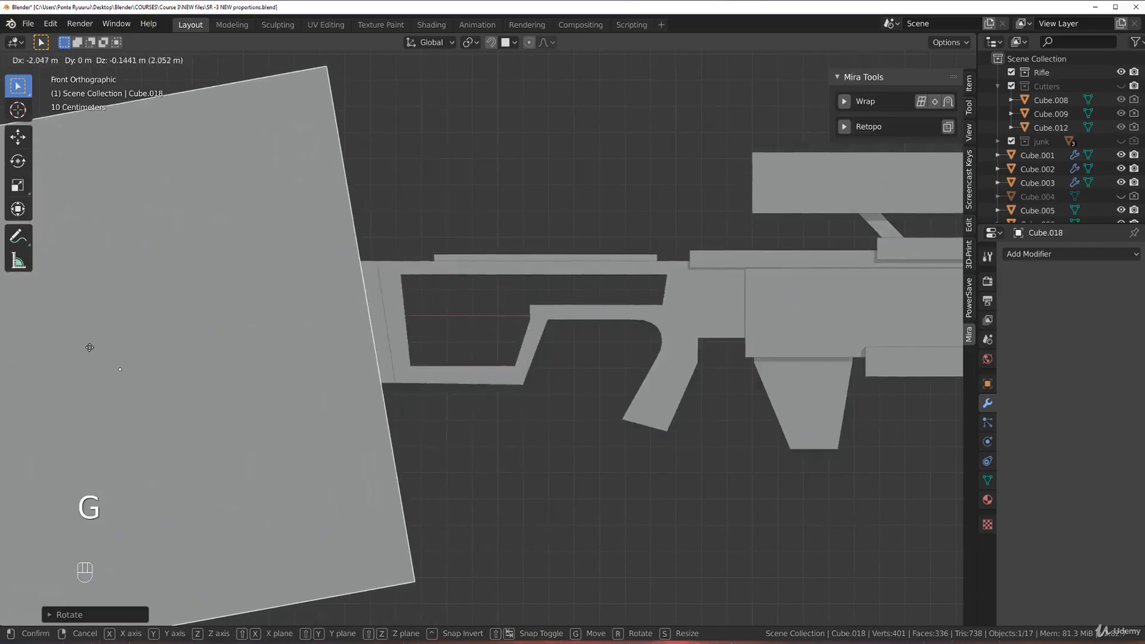
left_click(90, 347)
left_click(380, 304, "shift")
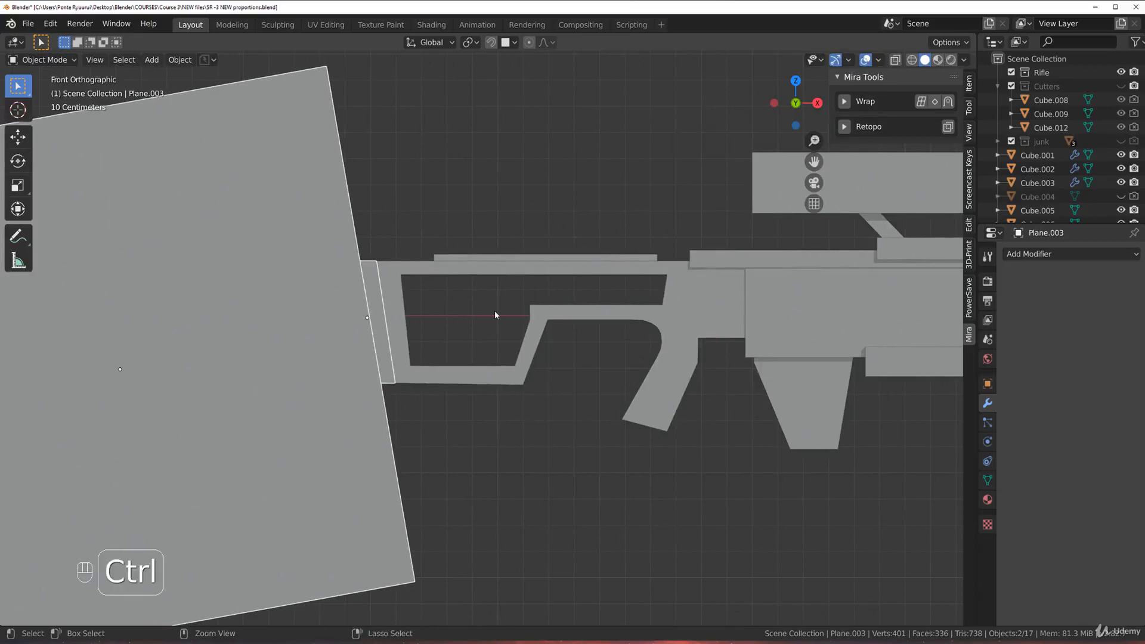
key("ctrl+KP_Subtract")
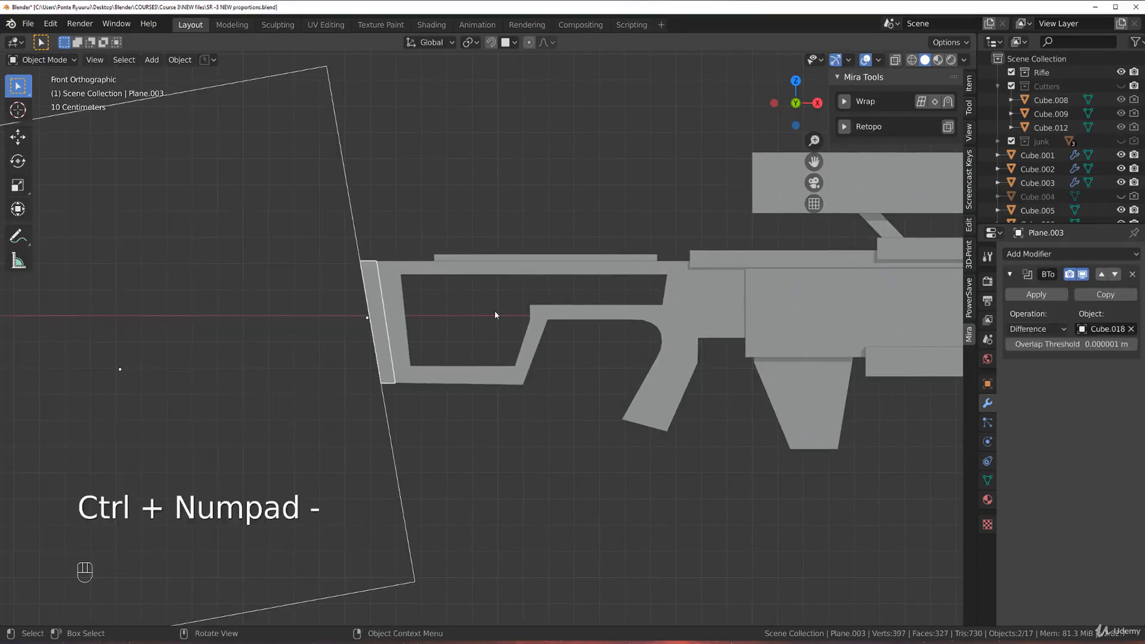
Slice the butt plate with a copy of the cutter cube offset about 0.05 m forward, and delete the sliced-off front piece.
left_click(351, 204)
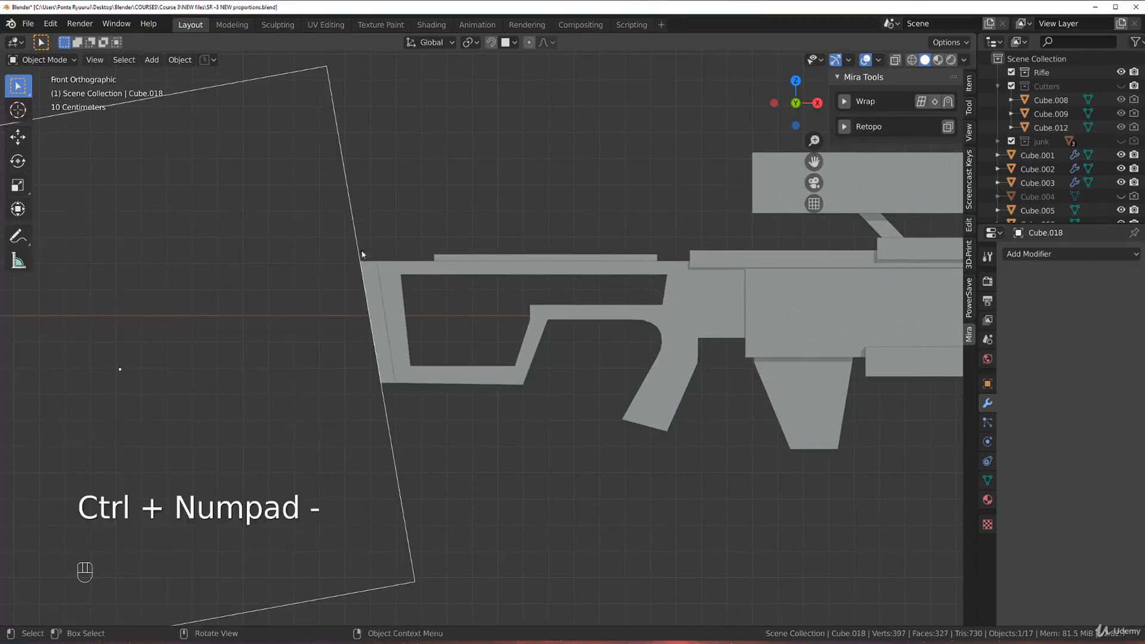
key("shift+d")
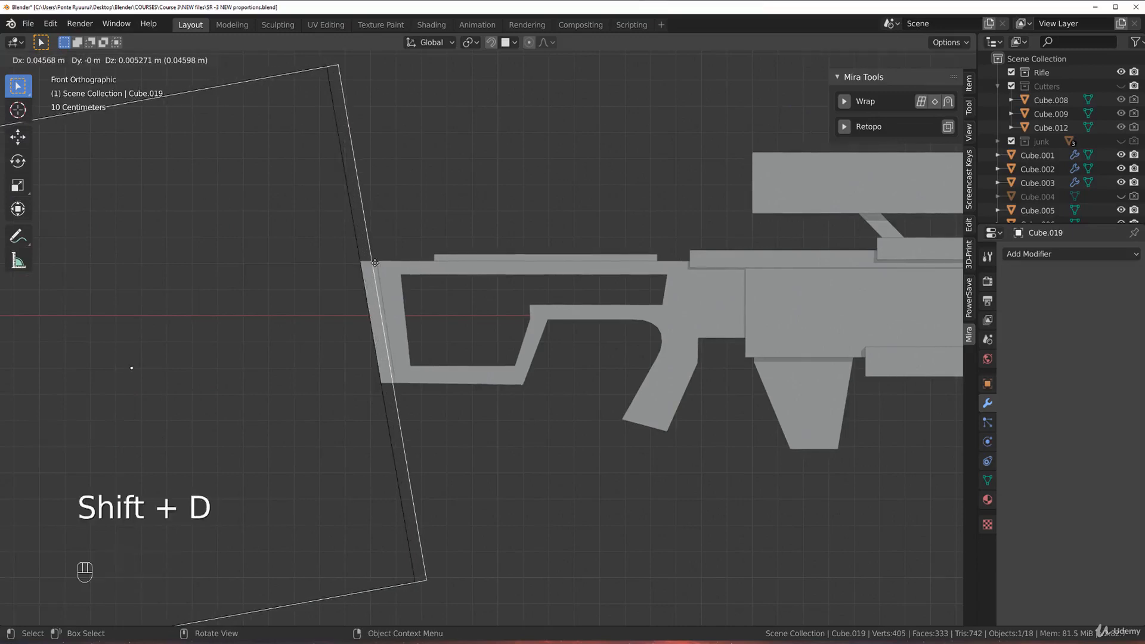
left_click(375, 262)
scroll(415, 291, "up", 4)
left_click(280, 219, "shift")
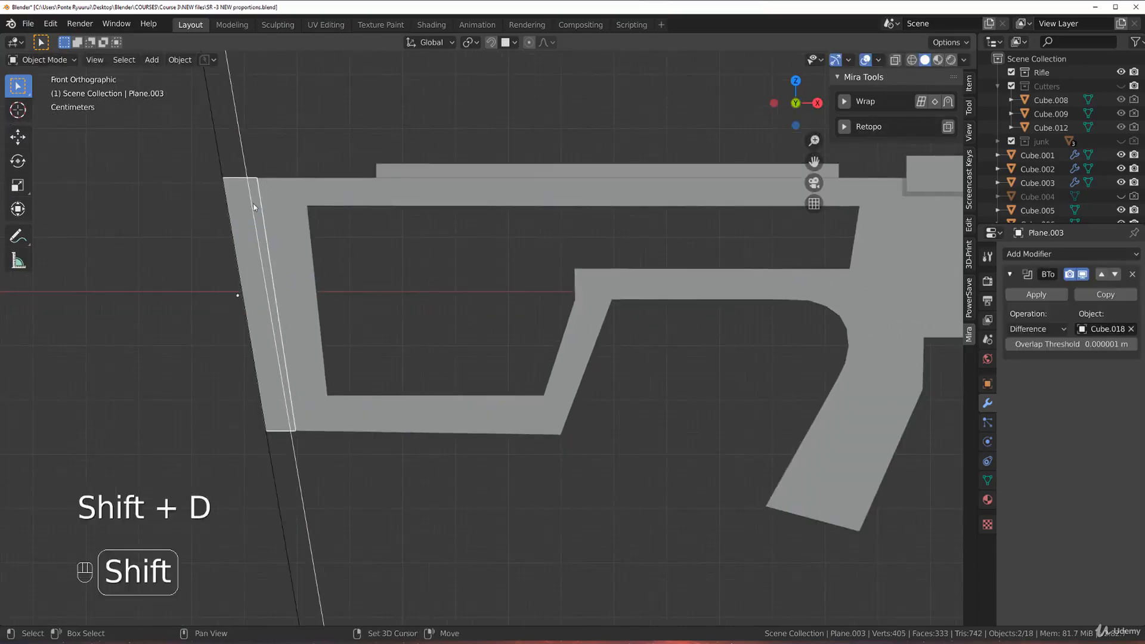
key("ctrl")
key("ctrl+KP_Divide")
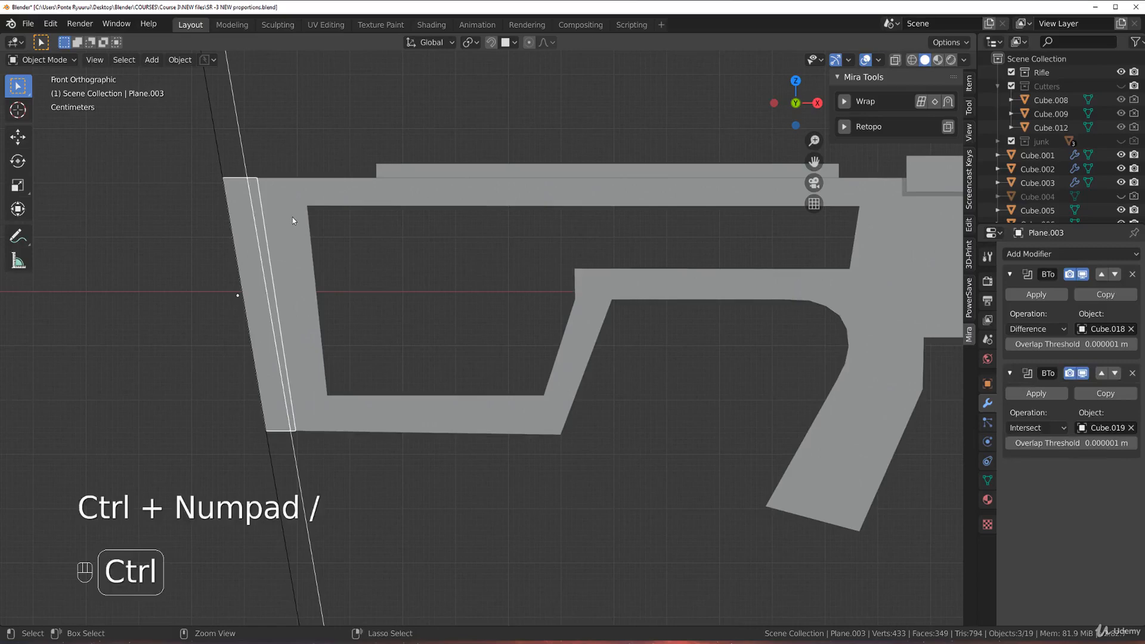
key("x")
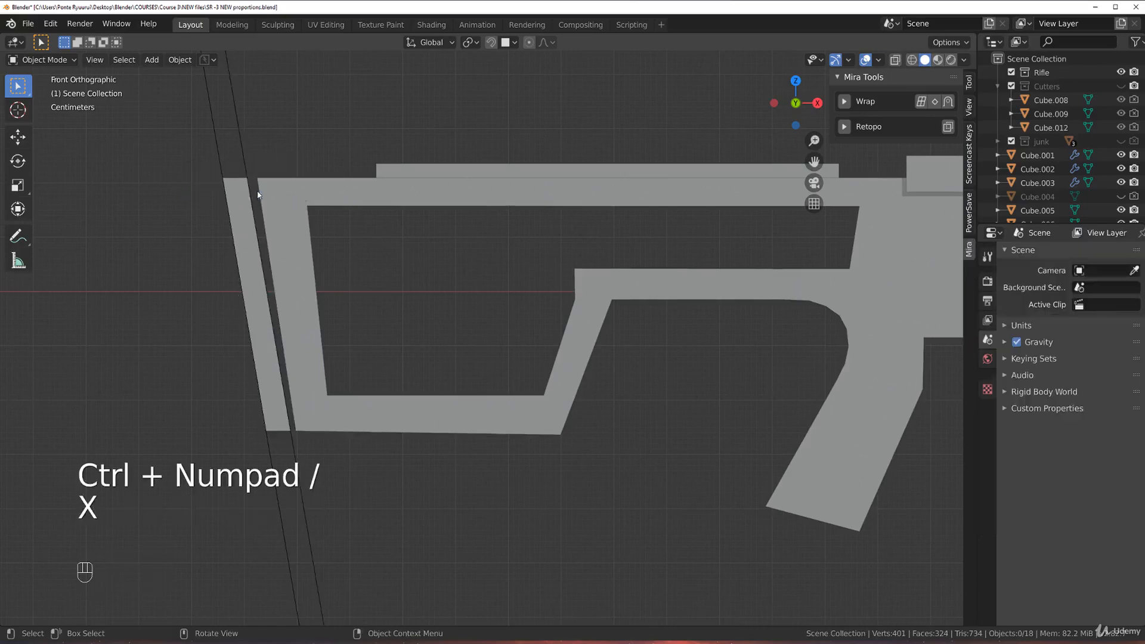
Duplicate the second cutter cube slightly forward and subtract the copy from the stock frame with a Boolean difference.
left_click(260, 185)
key("shift+d")
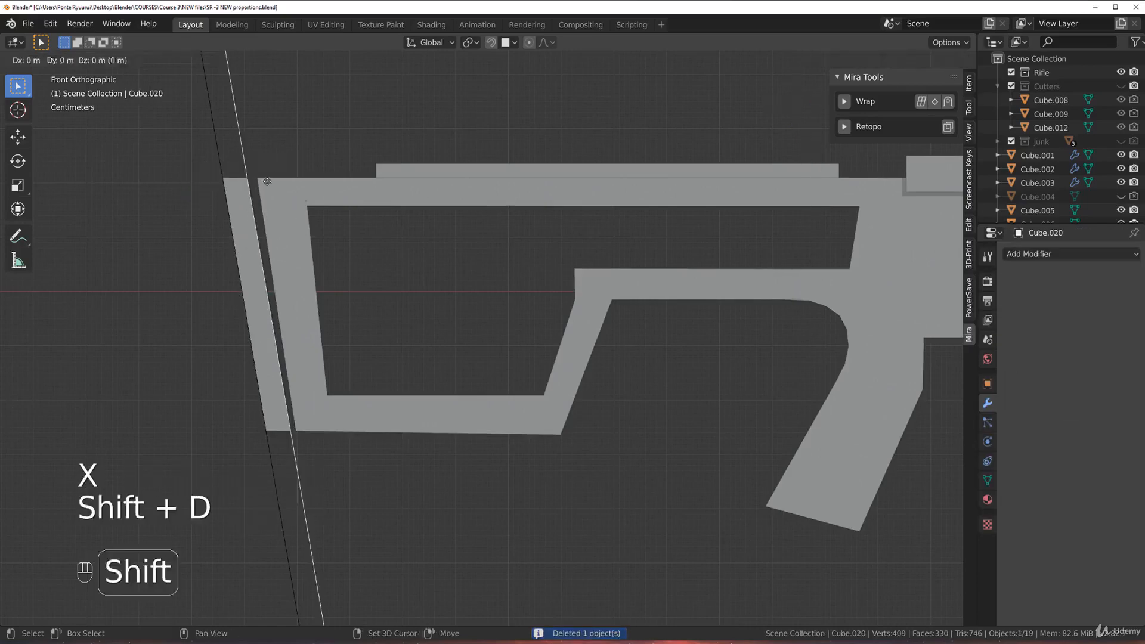
left_click(274, 187)
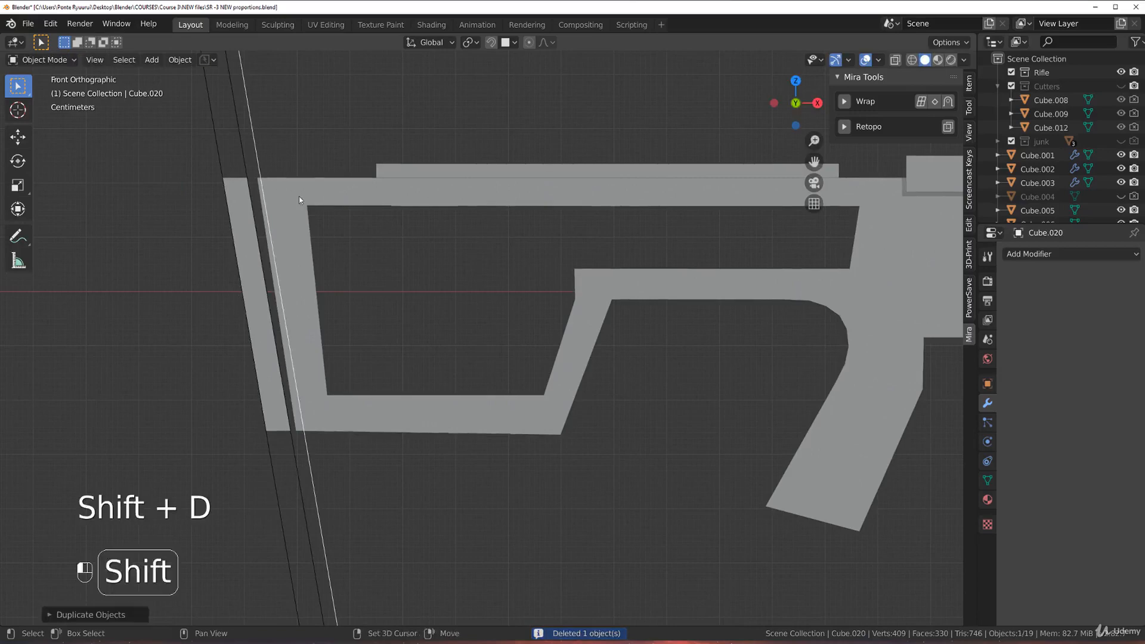
left_click(301, 194, "shift")
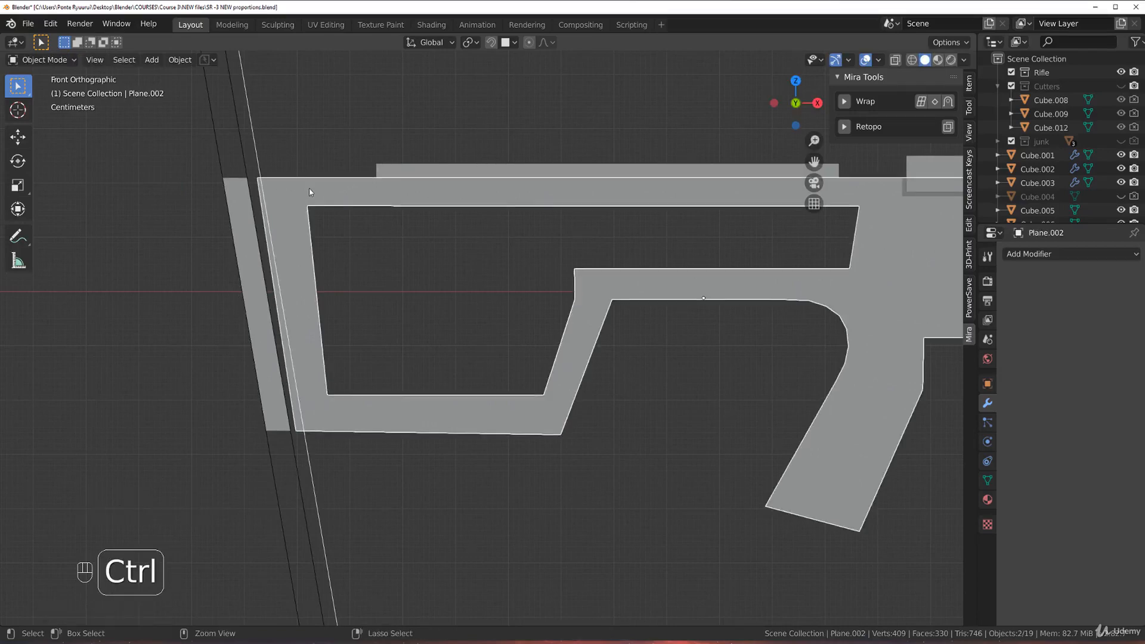
key("ctrl+KP_Subtract")
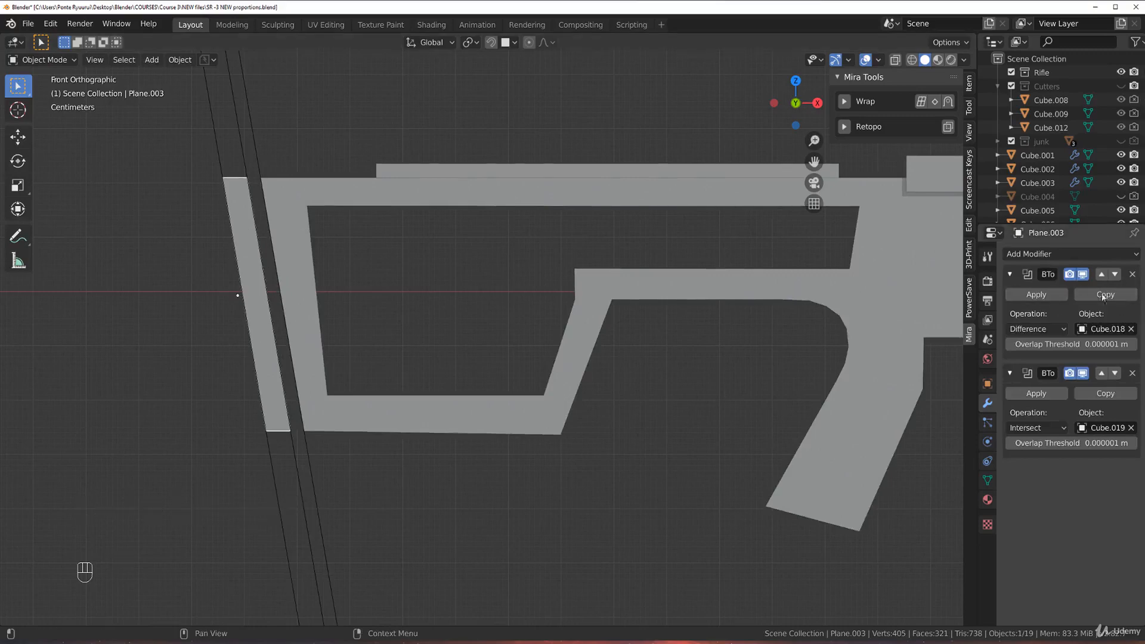
Apply both Boolean modifiers on the butt plate and shift it forward along X to close the gap to the stock frame.
left_click(1035, 295)
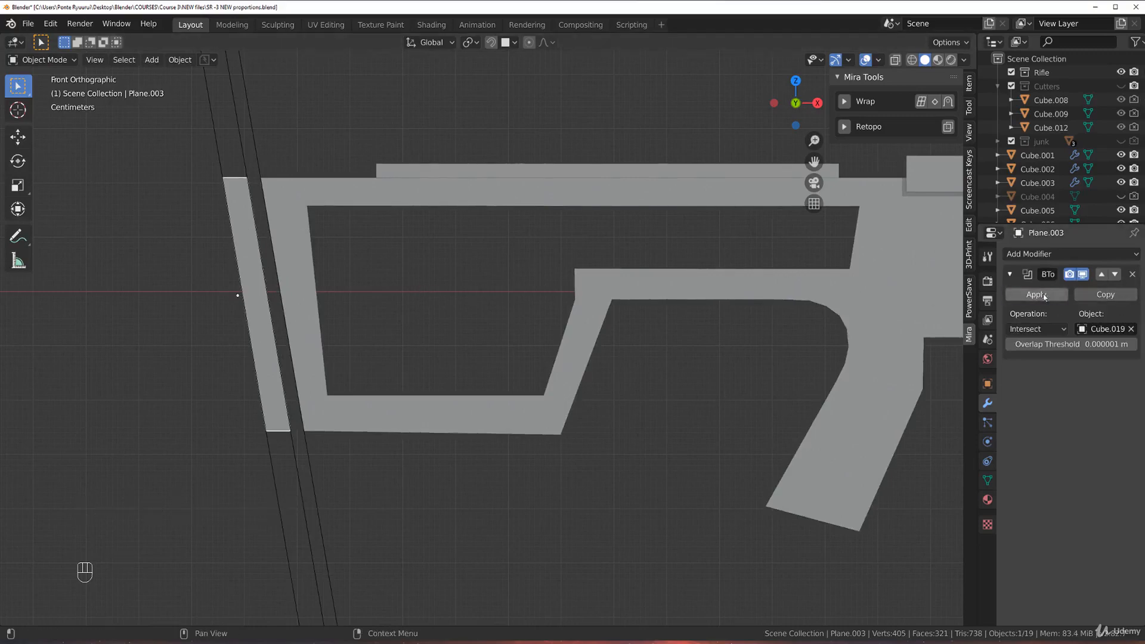
left_click(1035, 295)
key("g")
key("x")
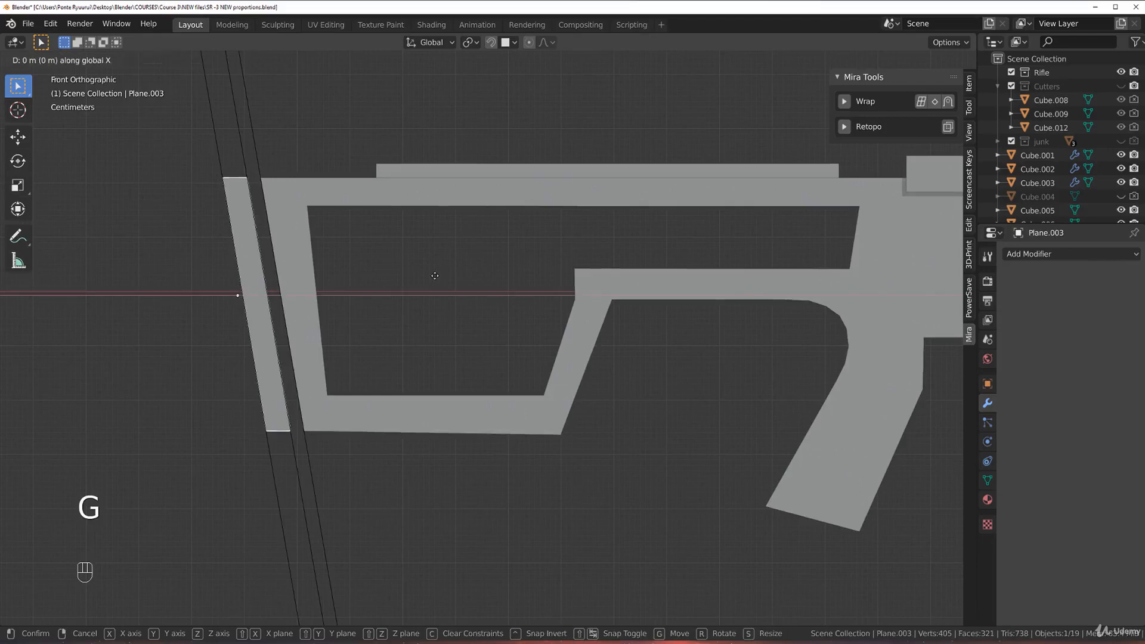
left_click(488, 283)
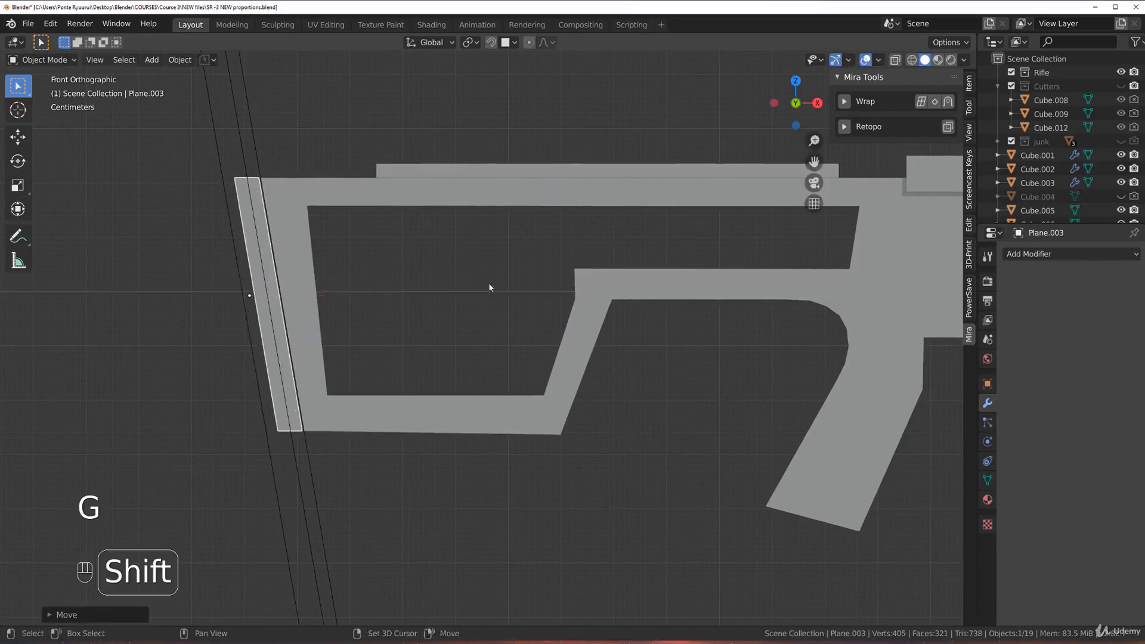
Duplicate the cutter cube nearest the stock frame about 1.35 m forward so its slanted edge crosses the stock's front end.
scroll(417, 305, "down", 5)
middle_click_drag(507, 338, 454, 342, "shift")
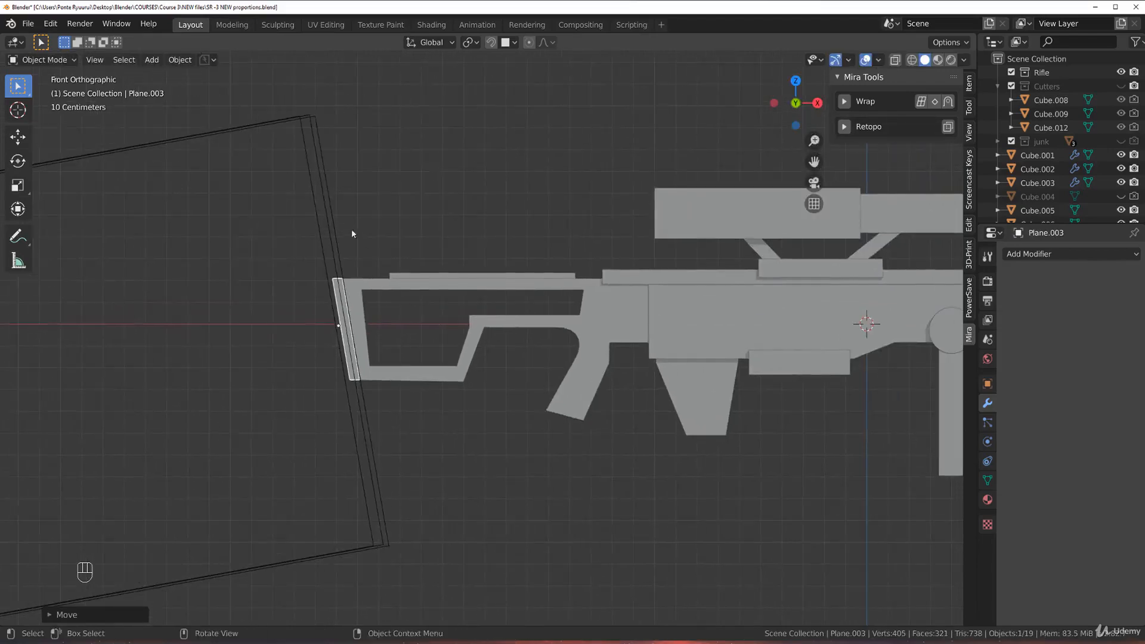
left_click(326, 199)
scroll(463, 316, "down", 3)
middle_click_drag(511, 301, 457, 296, "shift")
scroll(471, 294, "up", 2)
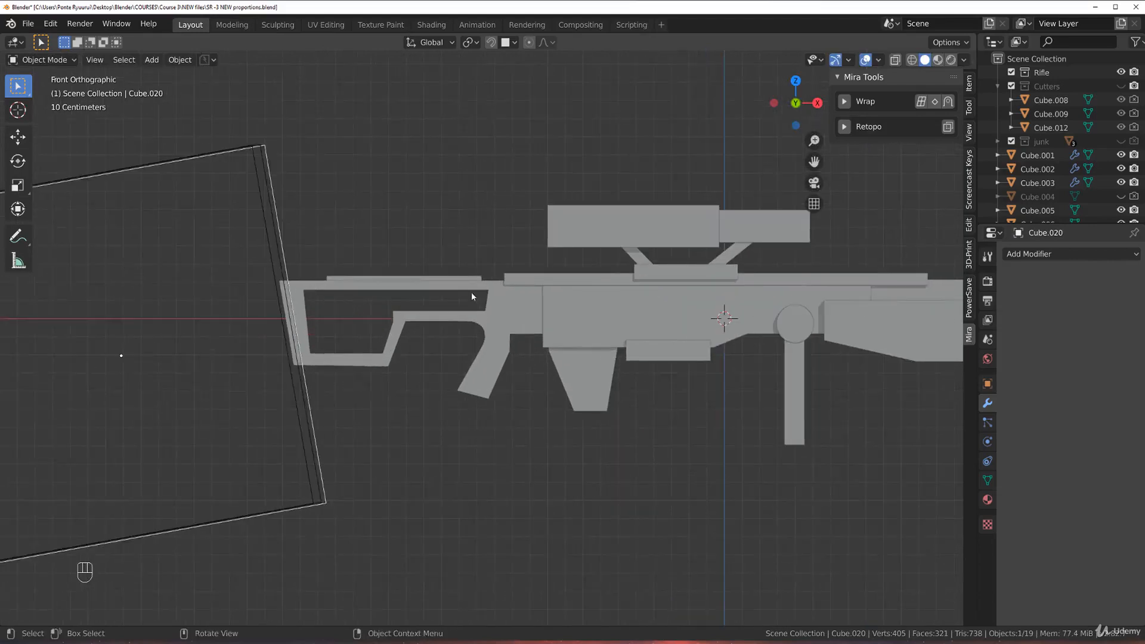
key("shift+d")
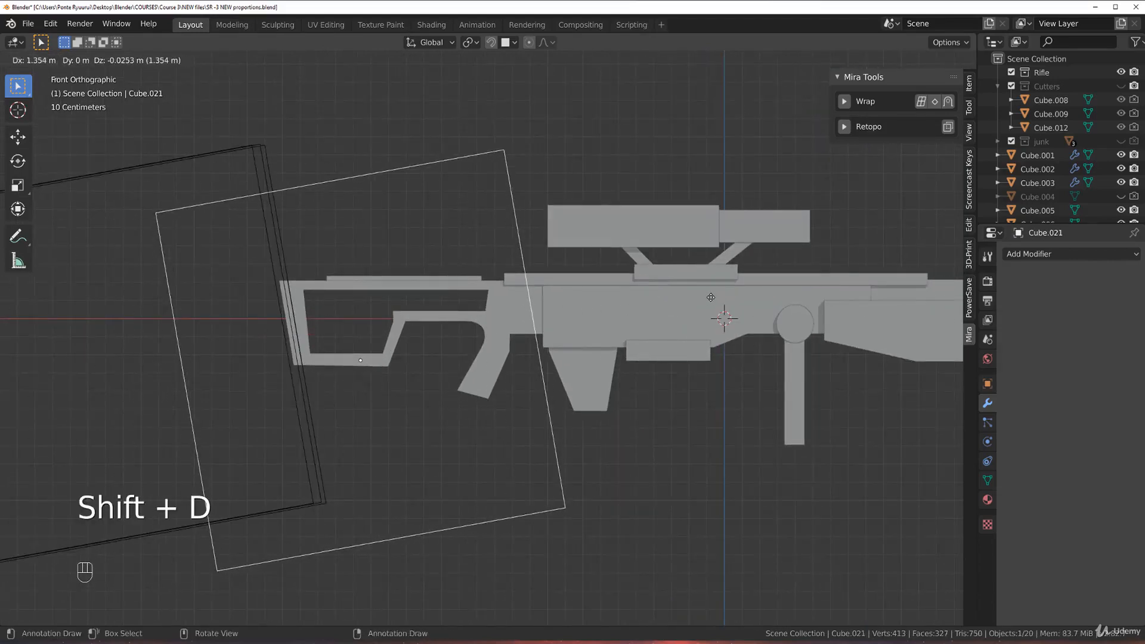
left_click(713, 294)
Slice the stock with the new cutter cube and delete the cut-off piece at its front end.
scroll(649, 289, "up", 5)
middle_click_drag(635, 259, 550, 326, "shift")
left_click(526, 292, "shift")
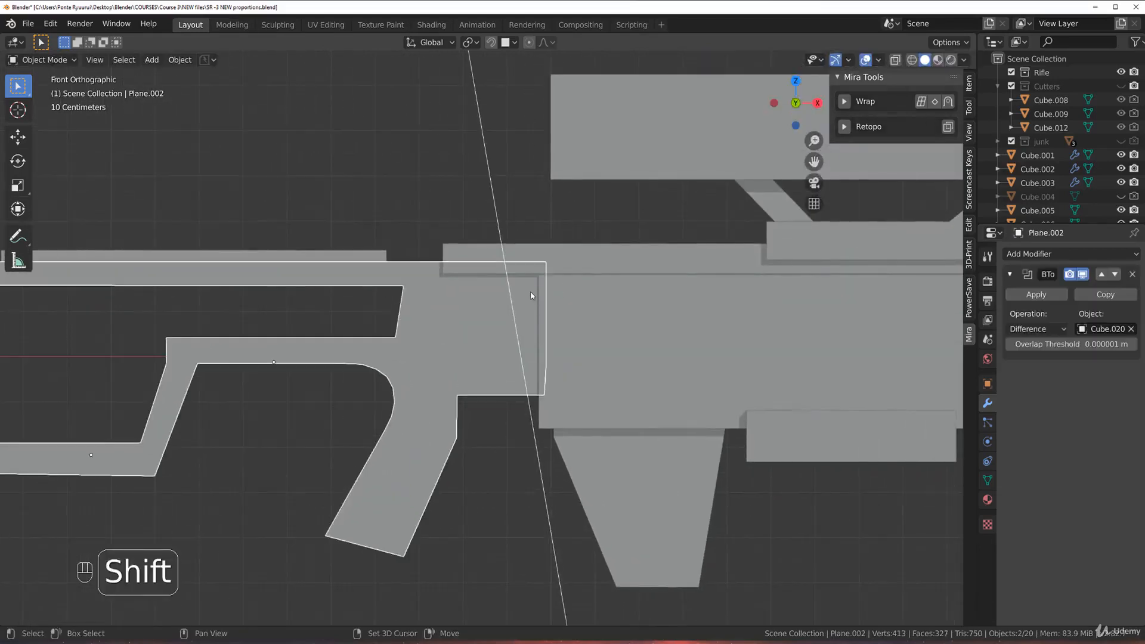
key("ctrl")
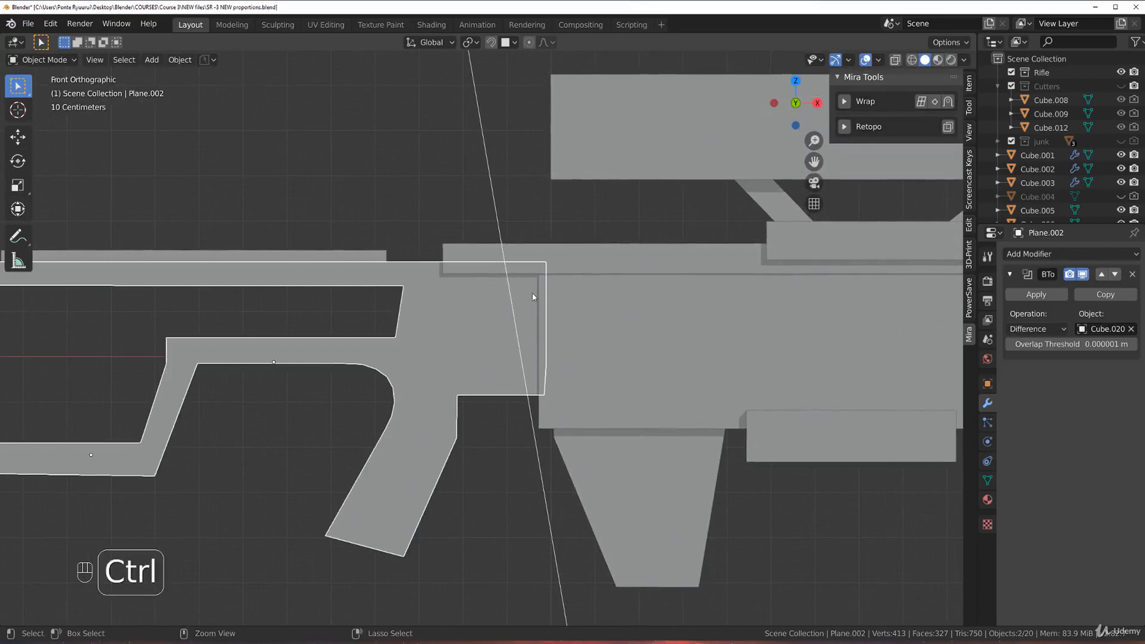
key("ctrl+KP_Divide")
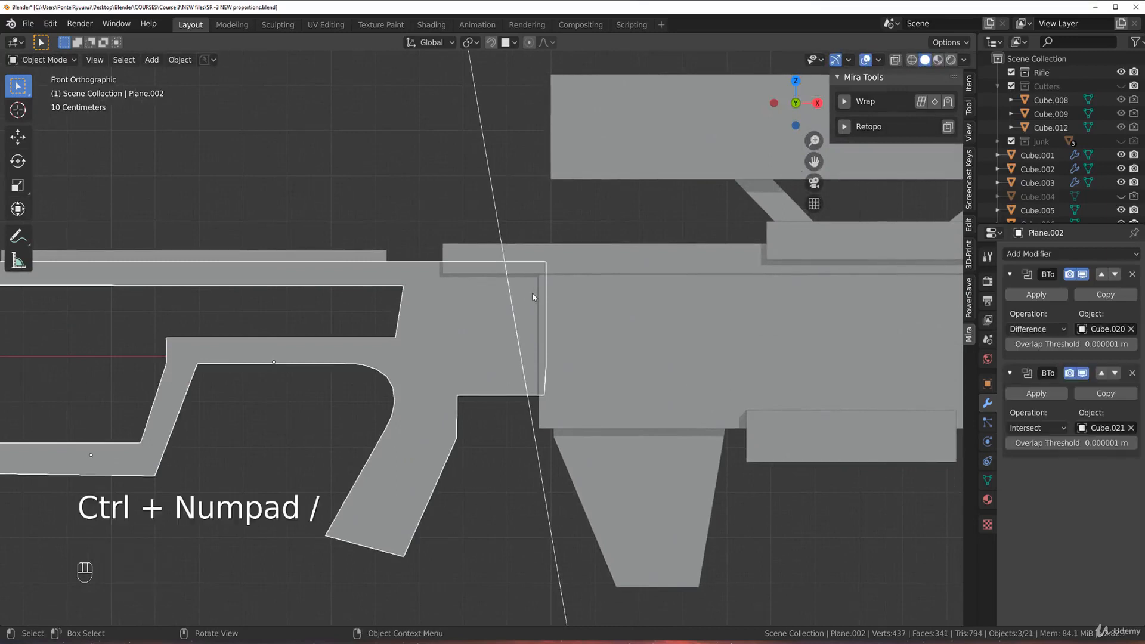
key("x")
Extend the rear face of the rifle's main body backward so the body overlaps the stock's slanted front edge.
left_click(560, 319)
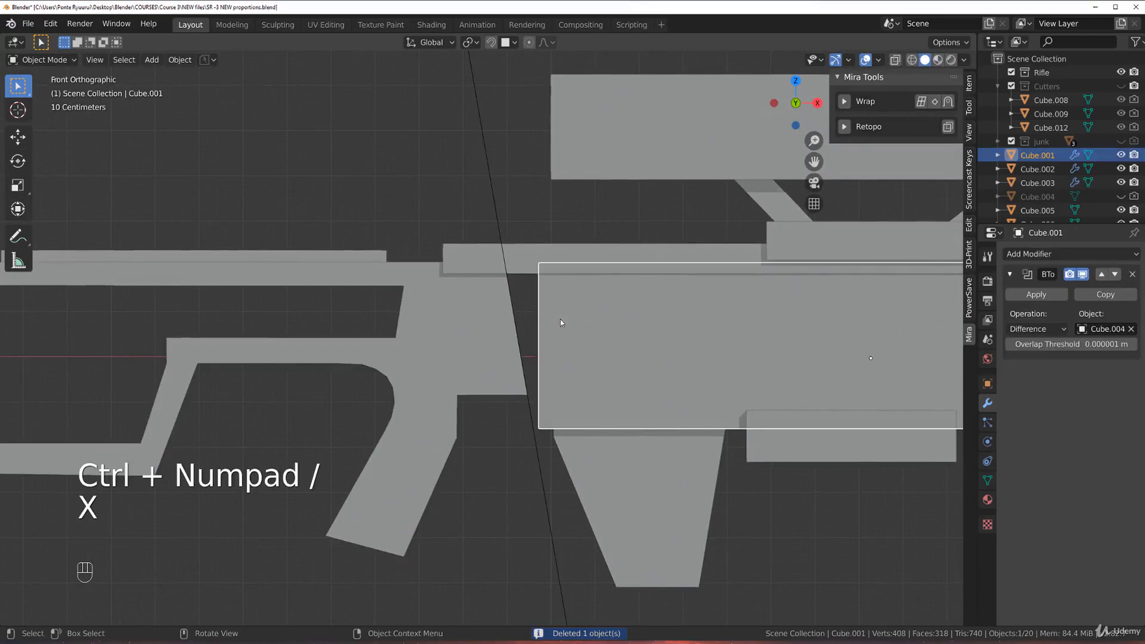
middle_click_drag(682, 331, 602, 316)
key("Tab")
left_click(569, 337)
key("grave")
key("grave")
scroll(584, 303, "down", 2)
key("g")
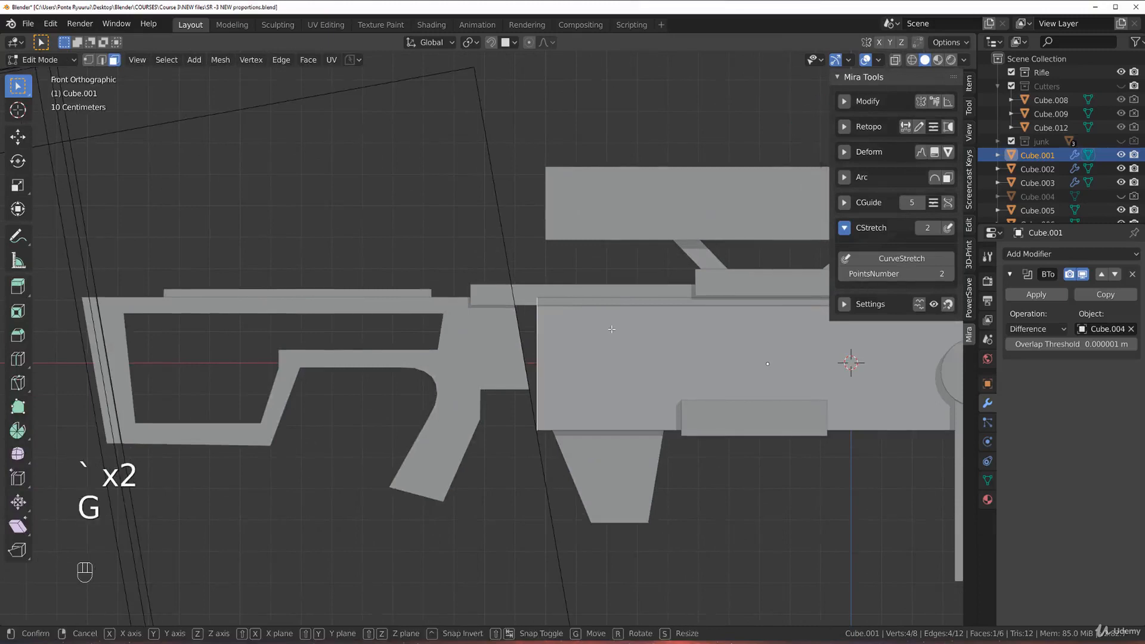
key("Tab")
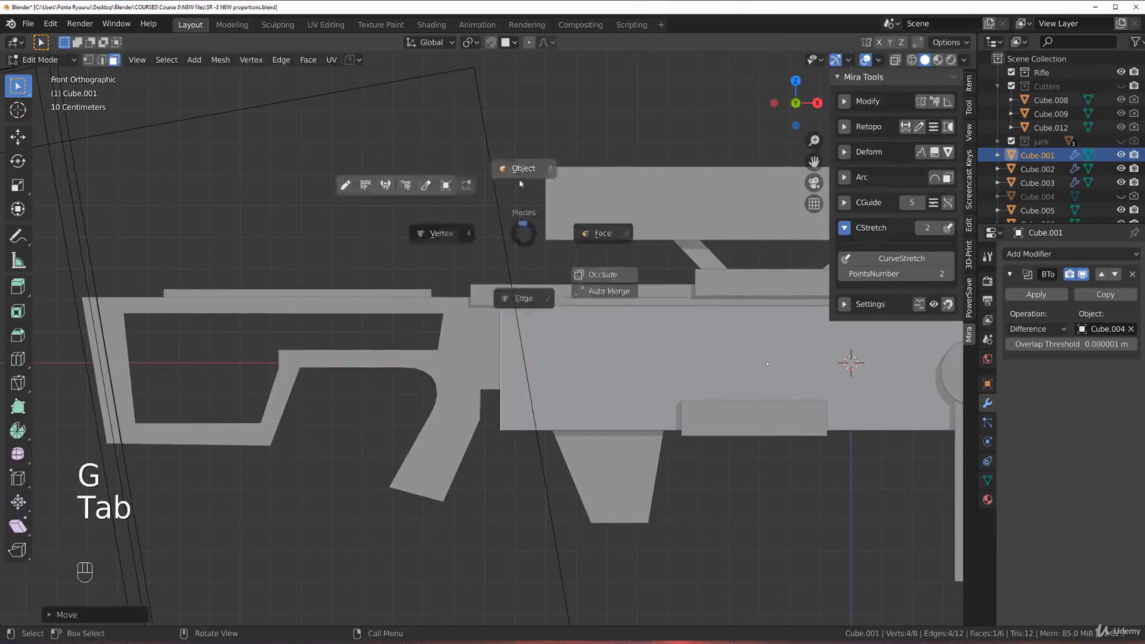
Slice the main body with the cutter cube crossing it and delete the rear piece that overlaps the stock.
left_click(494, 186)
left_click(566, 319, "shift")
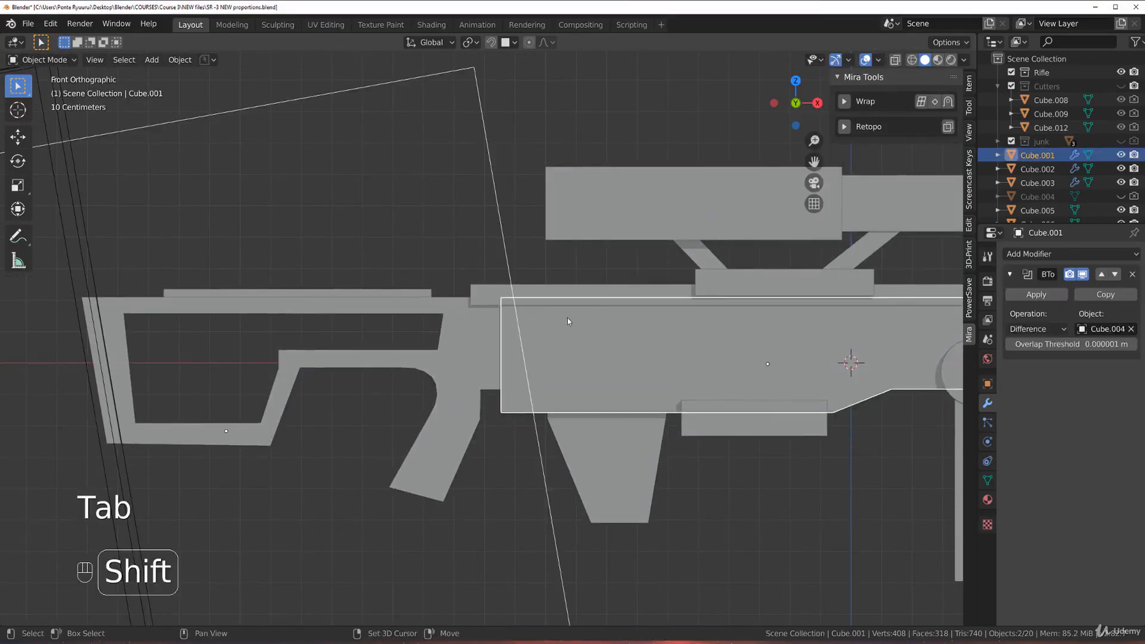
key("ctrl+KP_Divide")
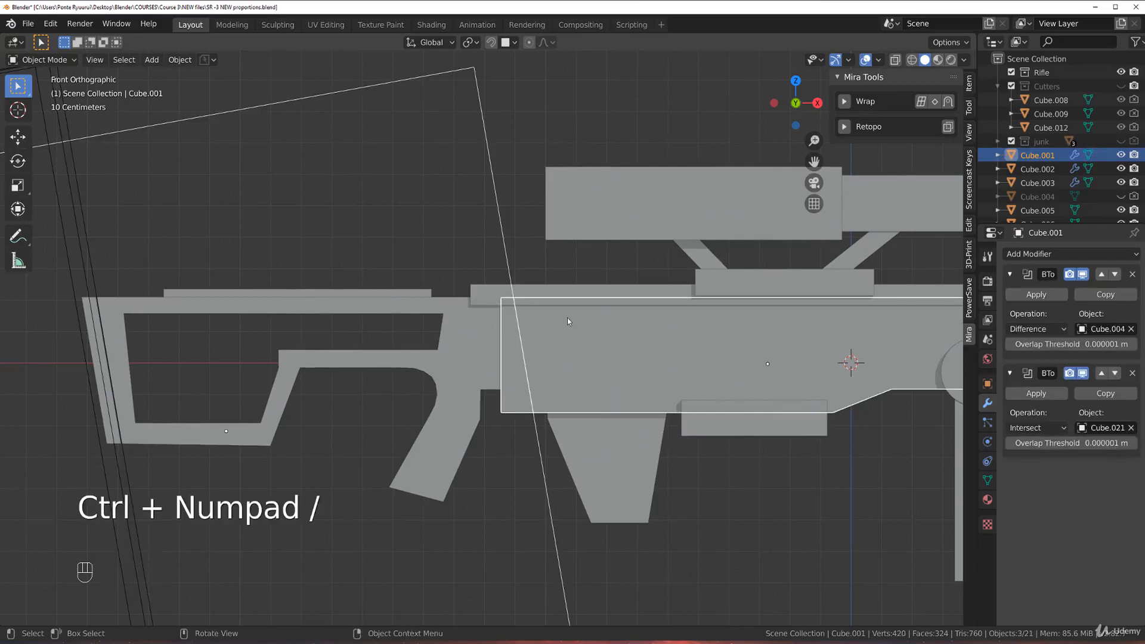
scroll(484, 325, "down", 3)
scroll(470, 346, "up", 4)
middle_click_drag(494, 322, 524, 365)
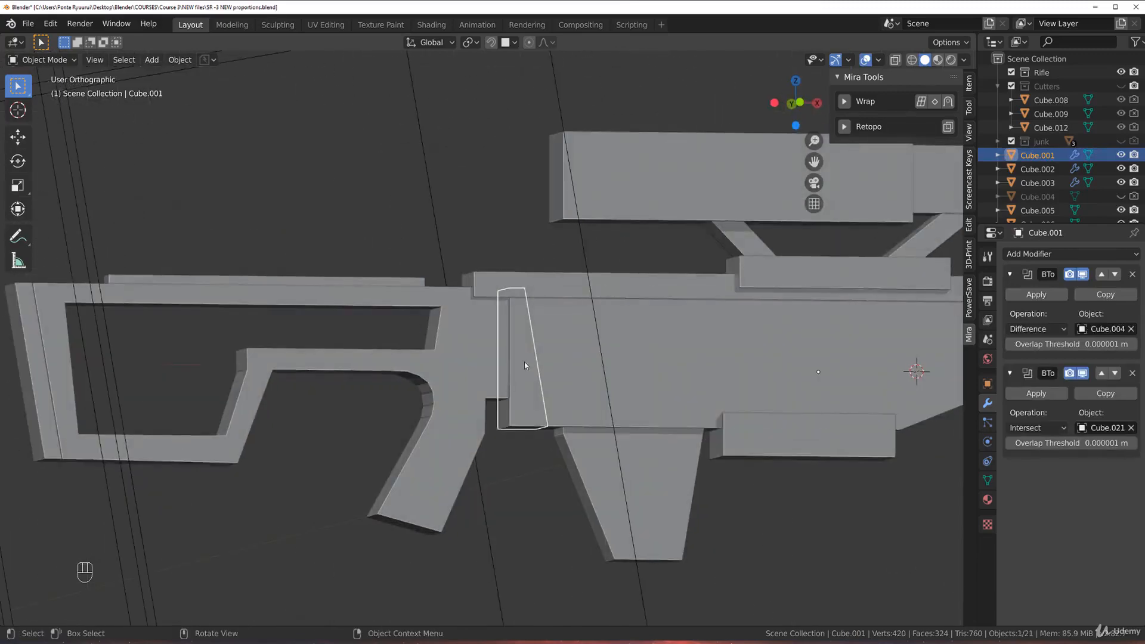
key("x")
left_click(525, 363)
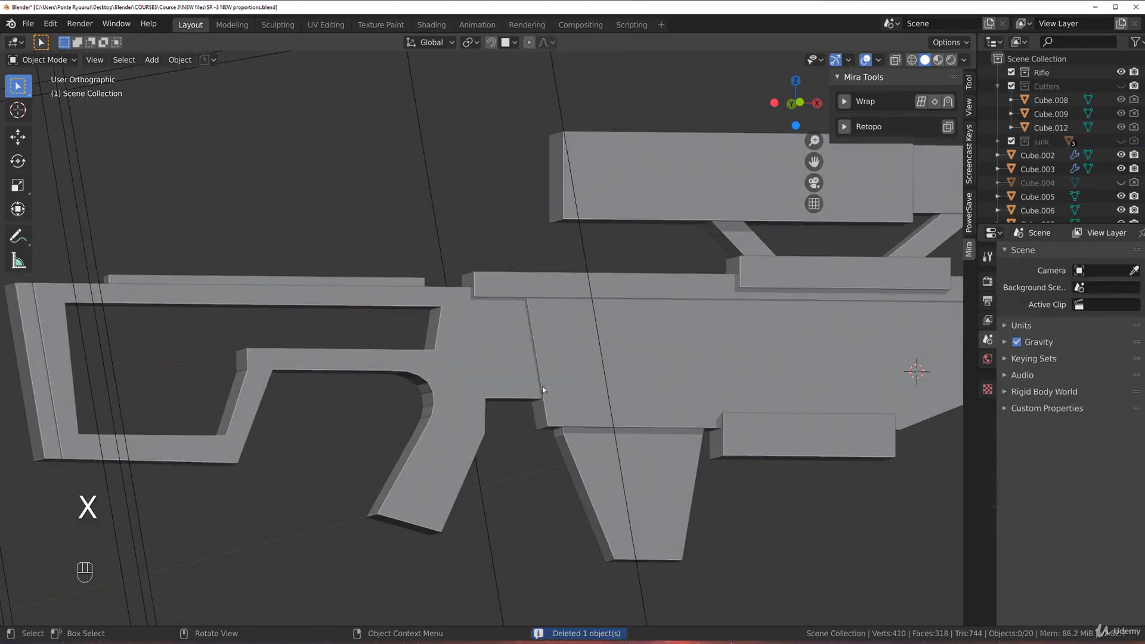
Duplicate the cutter cube at the stock seam slightly backward and cut the top rail's rear end at a slant with a Boolean difference.
key("grave")
left_click(520, 322)
scroll(486, 332, "down", 3)
middle_click_drag(485, 332, 345, 280, "shift")
scroll(346, 280, "up", 3)
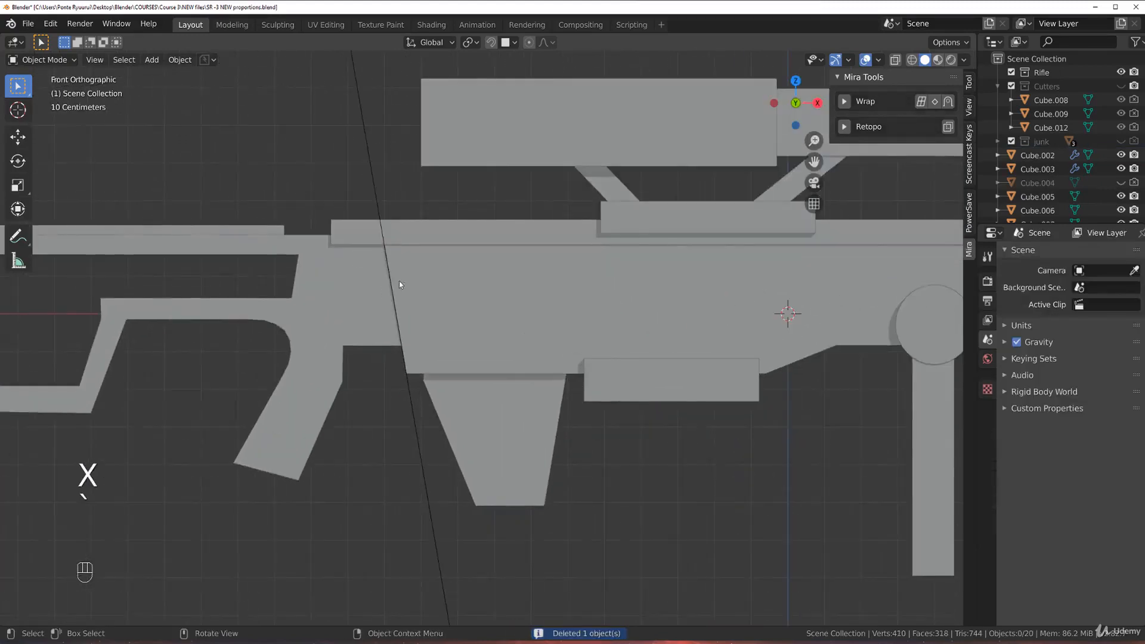
scroll(452, 289, "down", 3)
mouse_move(441, 293)
middle_mouse_down("shift")
mouse_move(431, 293)
mouse_move(446, 294)
middle_mouse_up("shift")
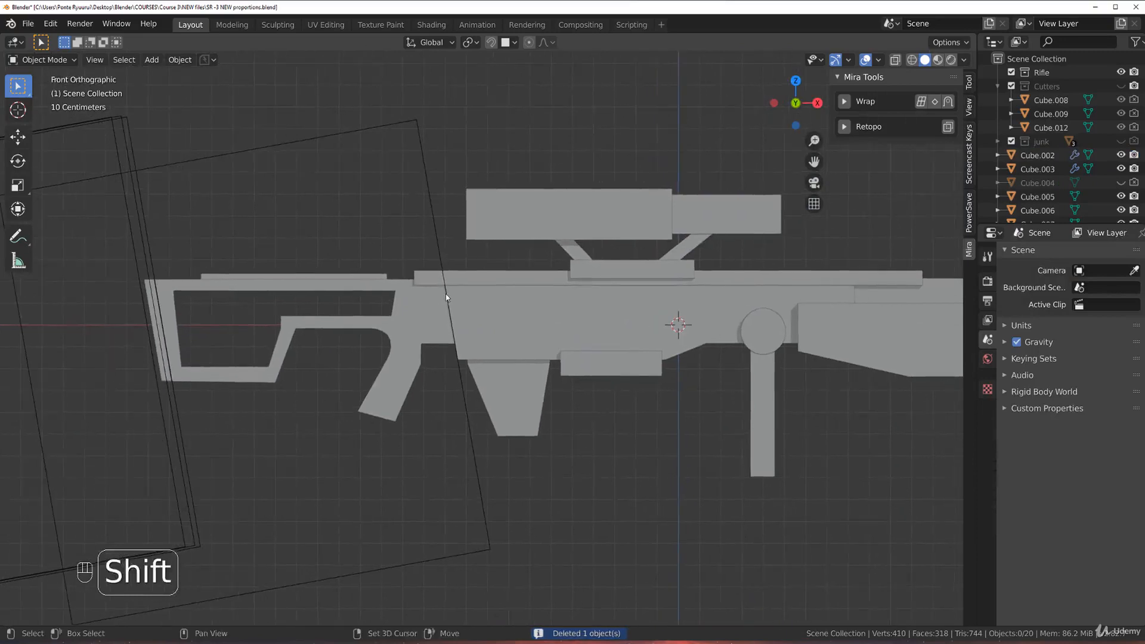
scroll(439, 233, "up", 2)
left_click(439, 233)
scroll(438, 233, "up", 2)
key("shift+d")
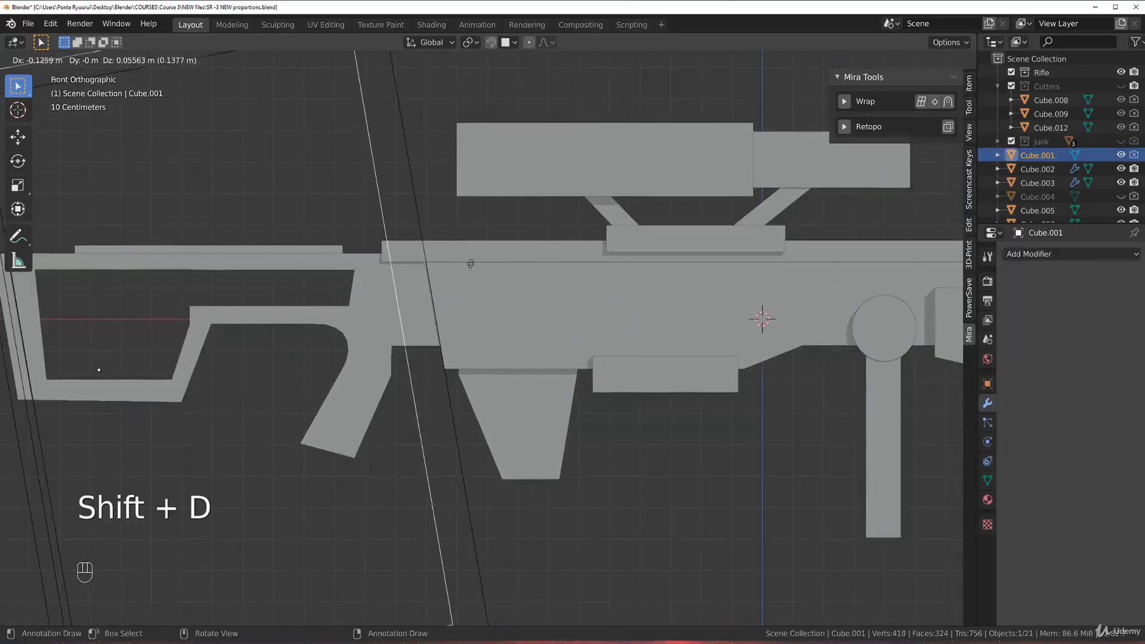
left_click(474, 263)
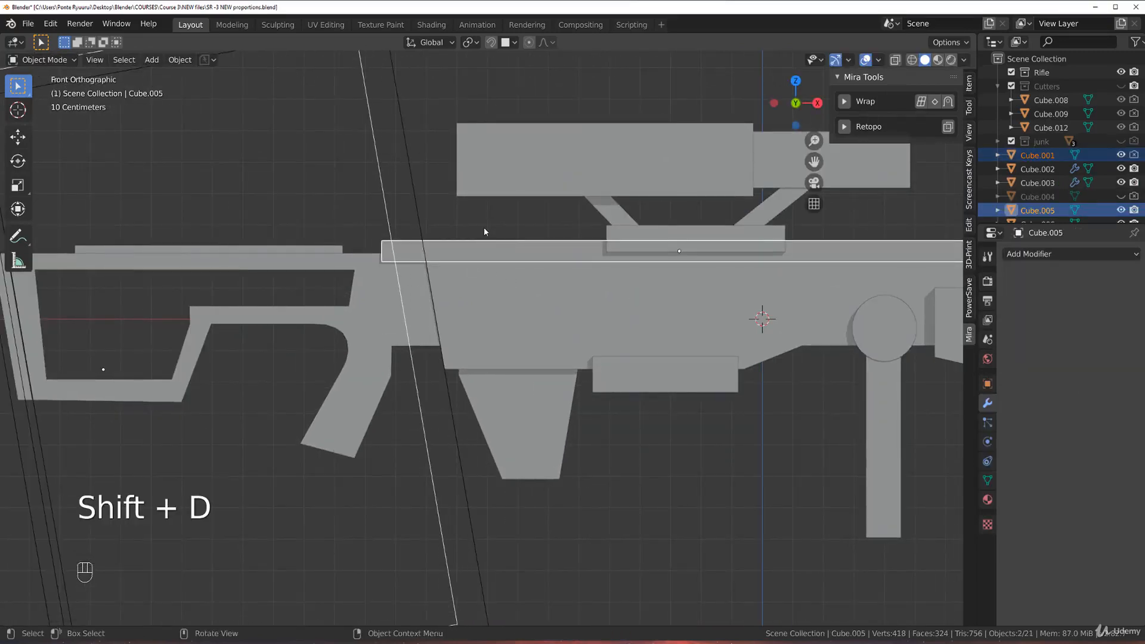
key("ctrl+KP_Subtract")
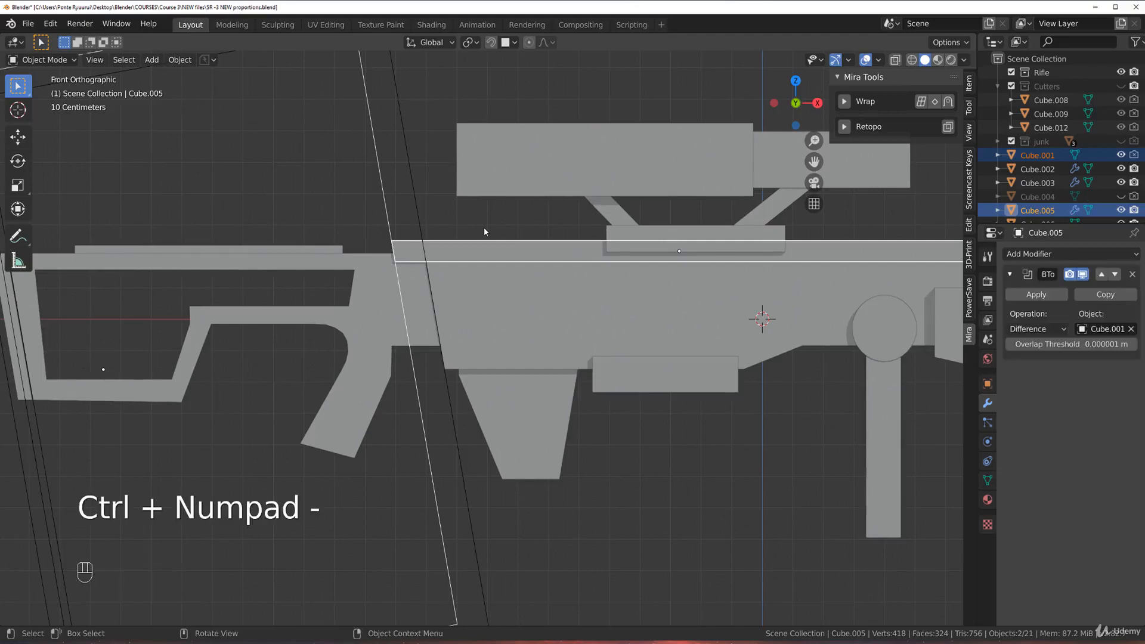
Duplicate the top rail together with its cutter cube, leaving the copied rail in place.
scroll(482, 328, "down", 4)
key("shift+d")
left_click(574, 307)
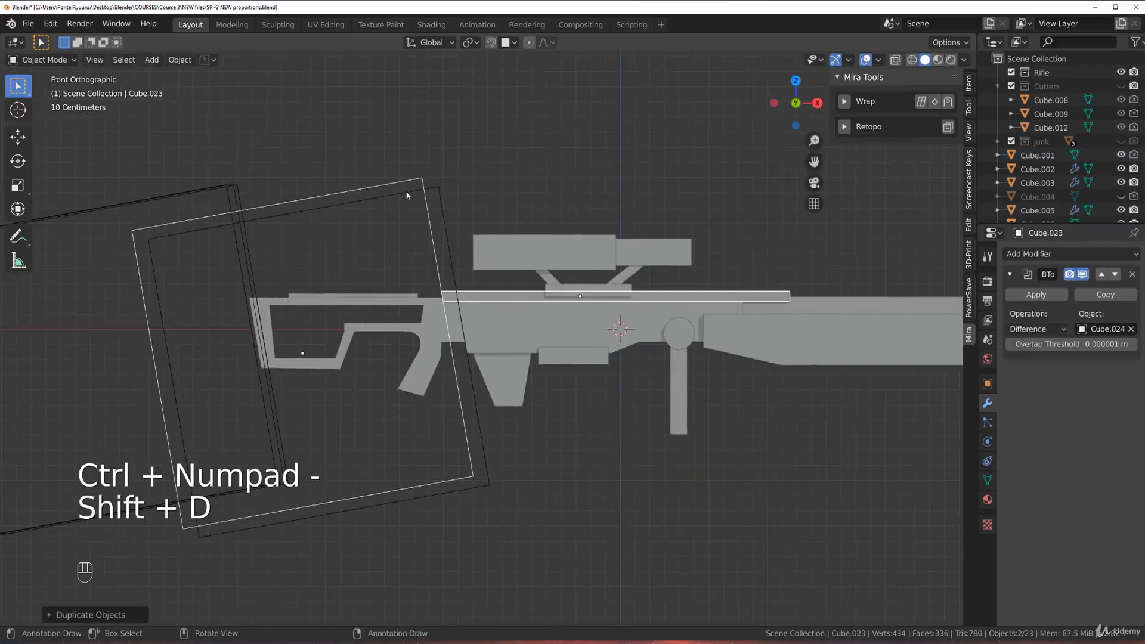
Duplicate the stock-seam cutter cube forward so its slanted edge crosses the top rail's front end and slice the rail with it.
left_click(428, 208)
left_click(437, 220)
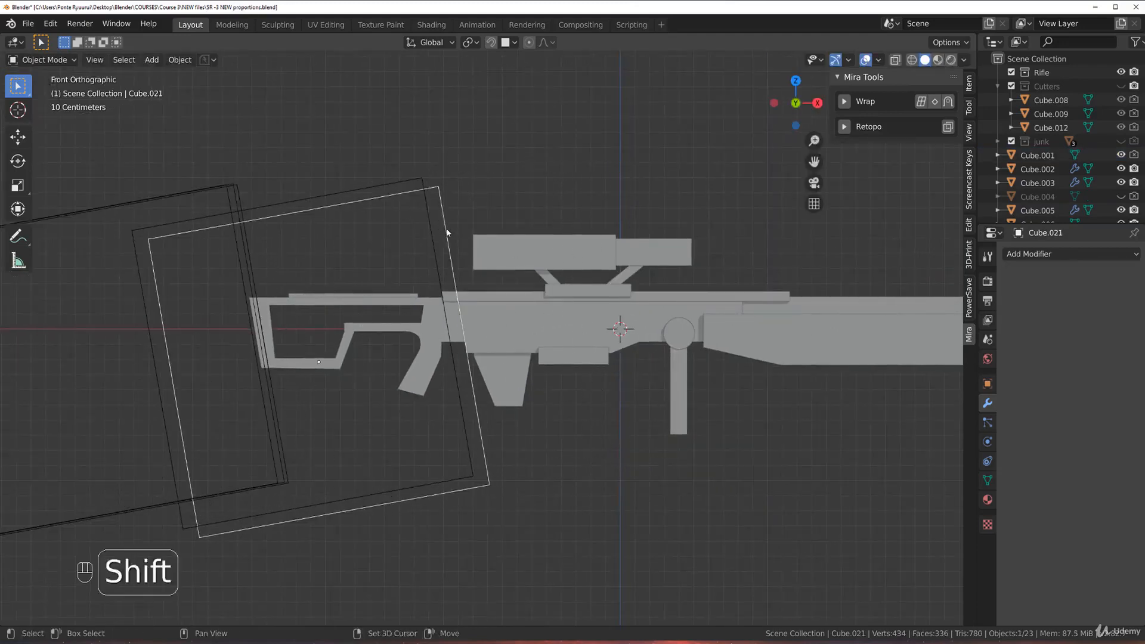
key("shift+d")
left_click(775, 241)
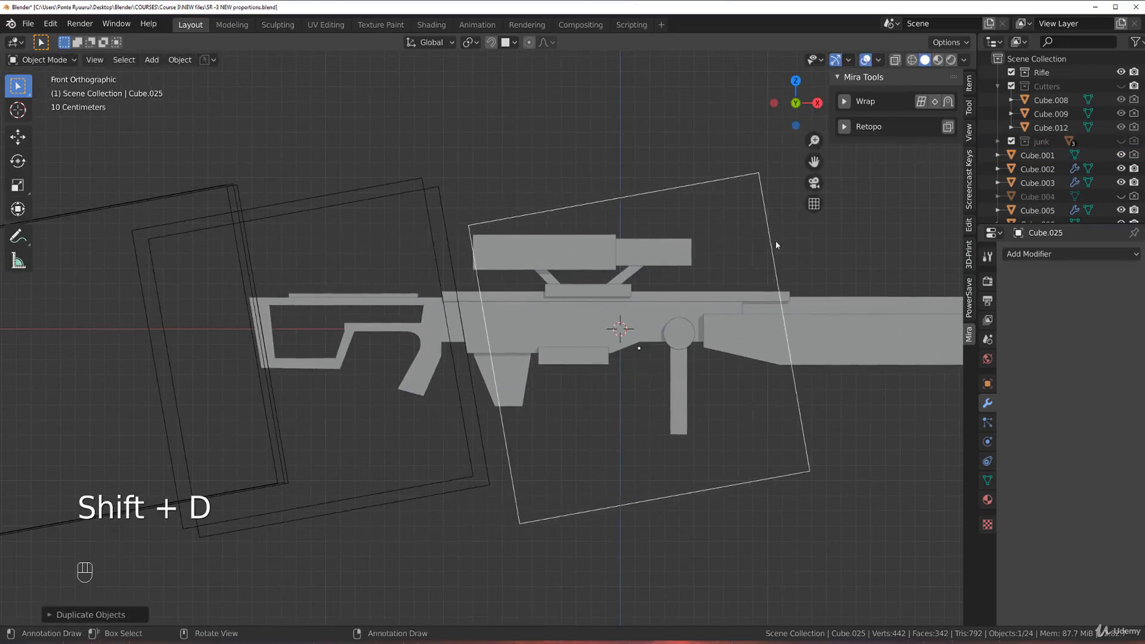
left_click(784, 296, "shift")
key("ctrl+KP_Divide")
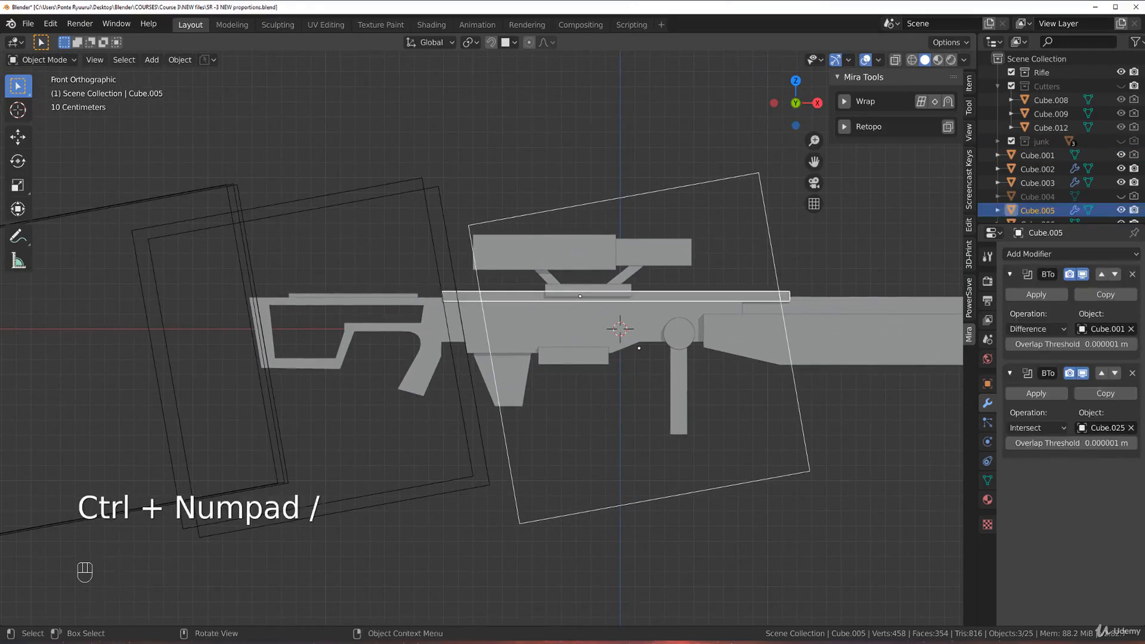
scroll(628, 454, "up", 3)
middle_click_drag(926, 238, 580, 255, "shift")
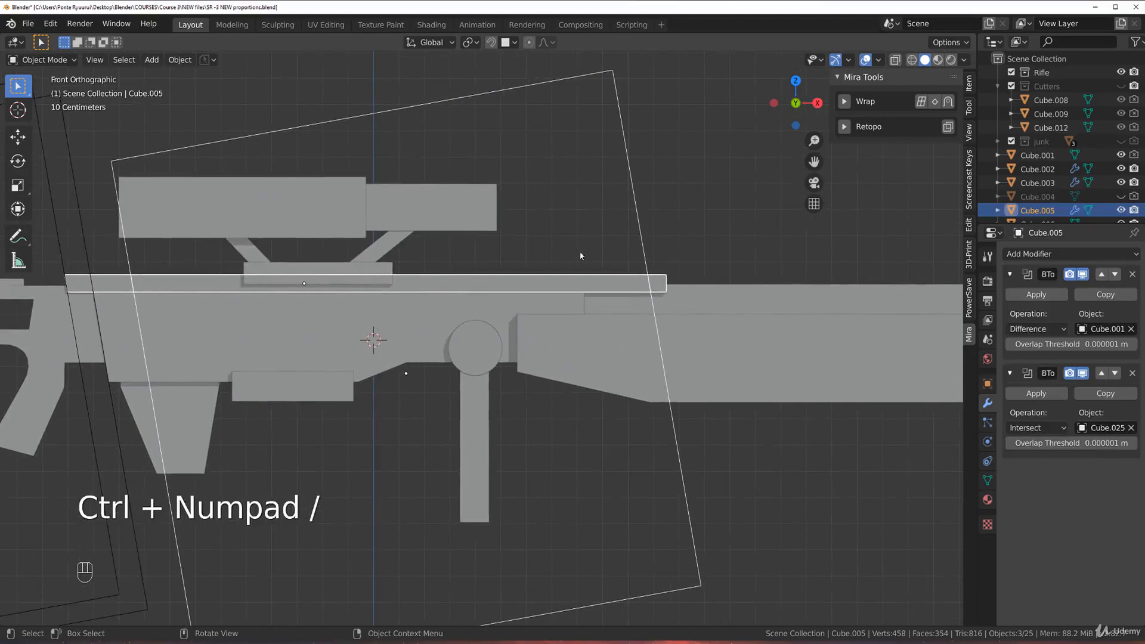
Delete the cut-off piece of the top rail and the leftover duplicate rail.
left_click(664, 282)
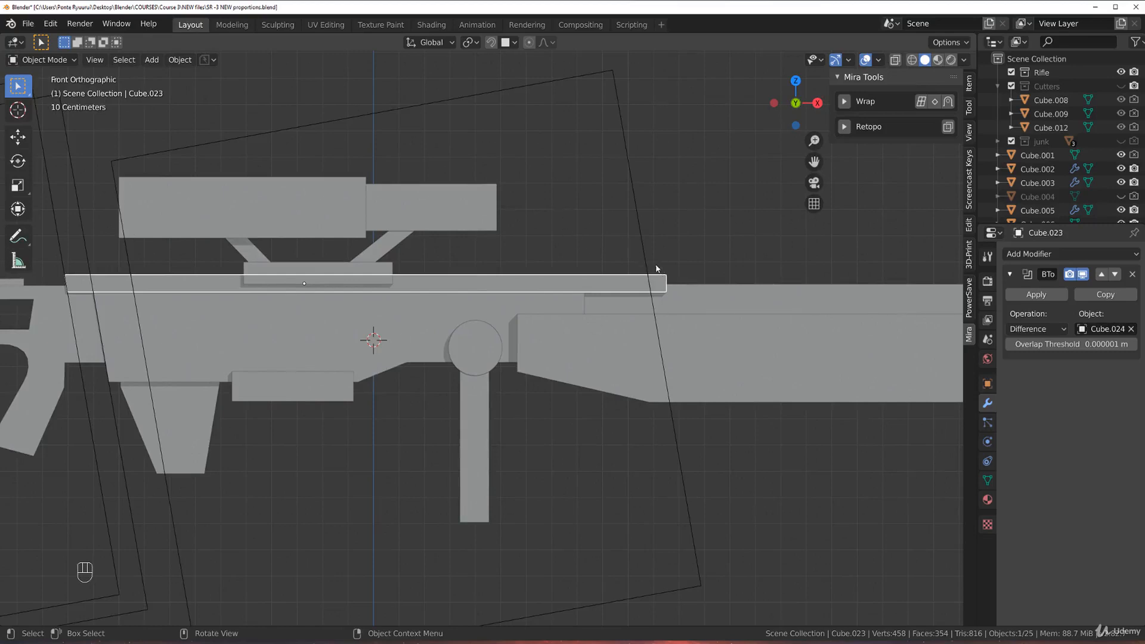
middle_click_drag(660, 282, 665, 260)
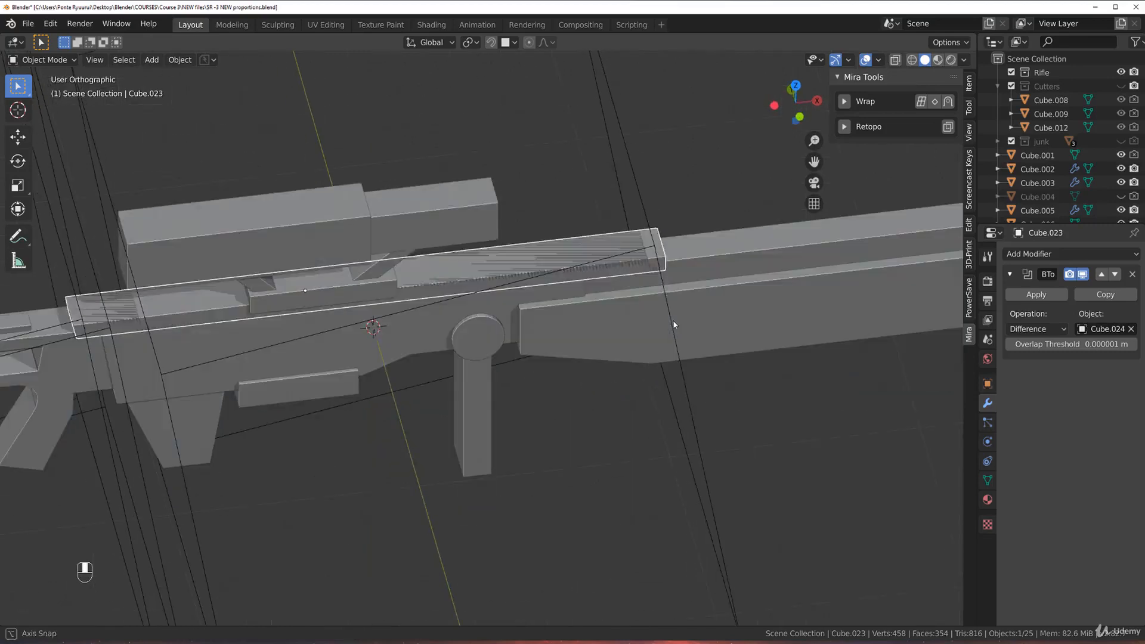
left_click(665, 260)
key("x")
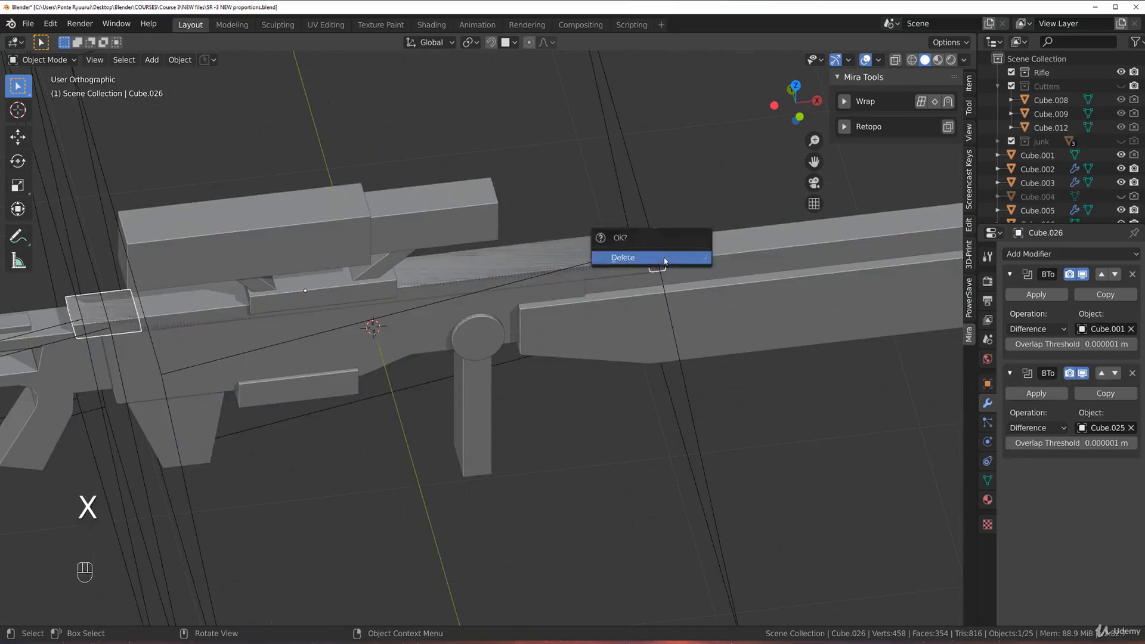
left_click(659, 258)
left_click(602, 276)
middle_click_drag(602, 276, 664, 283)
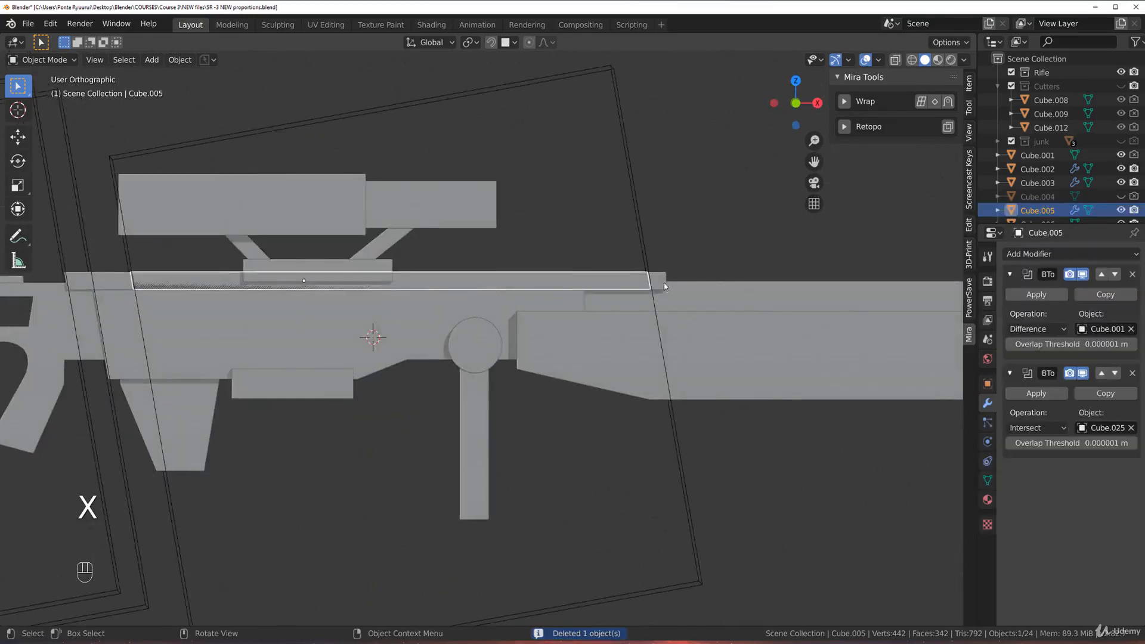
key("x")
left_click(663, 282)
scroll(638, 304, "down", 4)
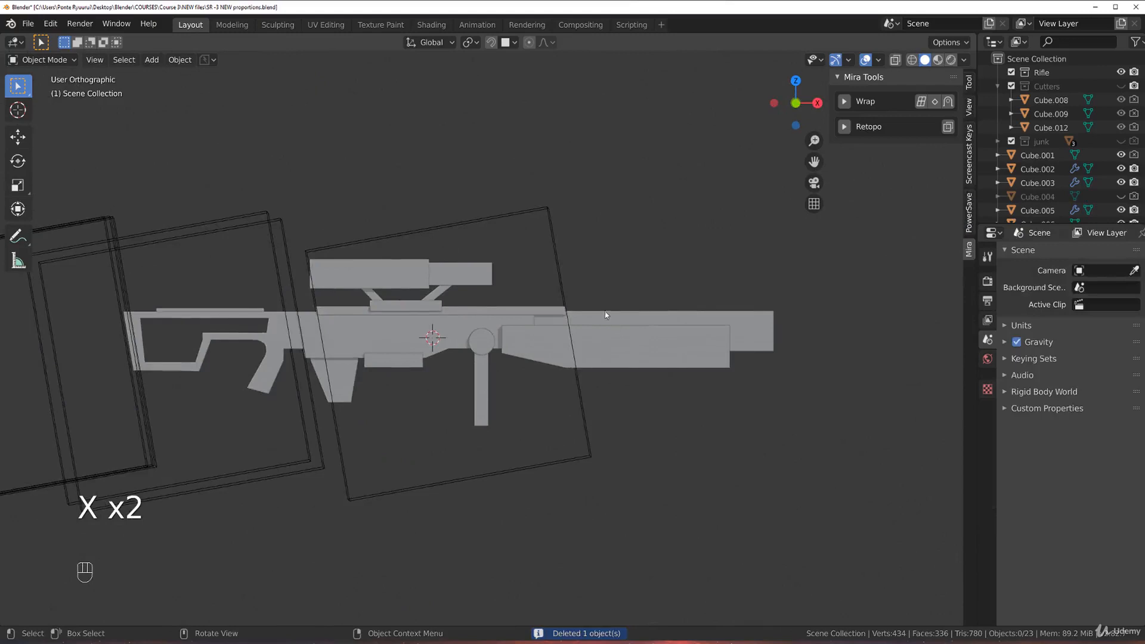
Apply both Boolean modifiers on the top rail.
scroll(601, 312, "up", 3)
middle_click_drag(559, 321, 673, 319, "shift")
scroll(617, 315, "down", 2)
left_click(652, 303)
left_click(1014, 296)
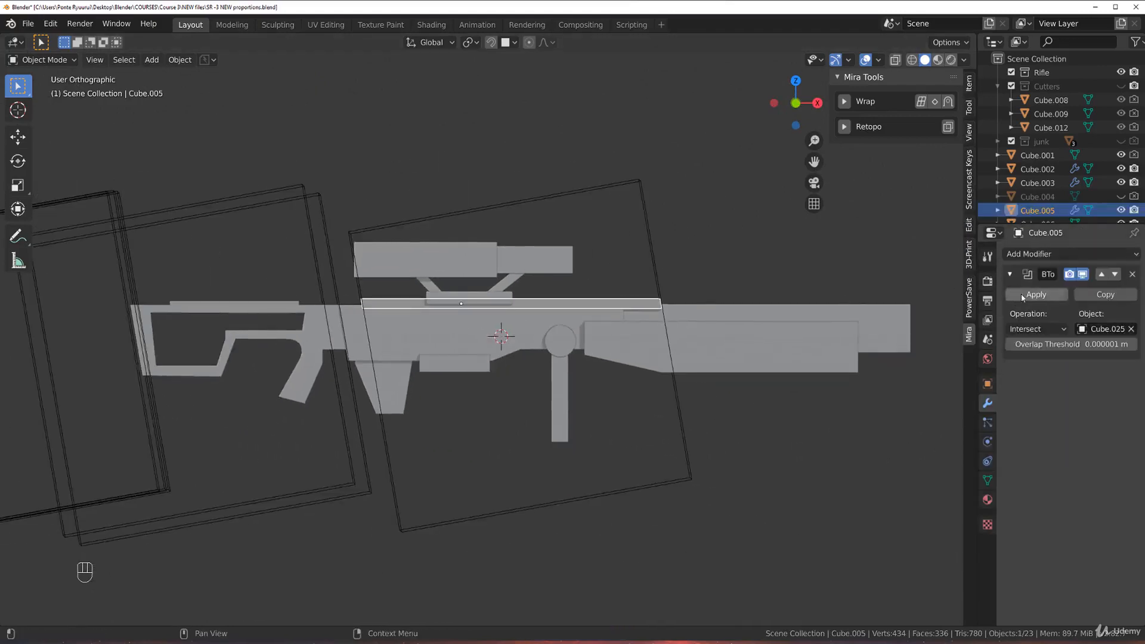
left_click(1014, 295)
key("ctrl+z")
Lengthen the top rail by scaling it along global X, and move it about 0.27 m backward along X.
key("s")
key("x")
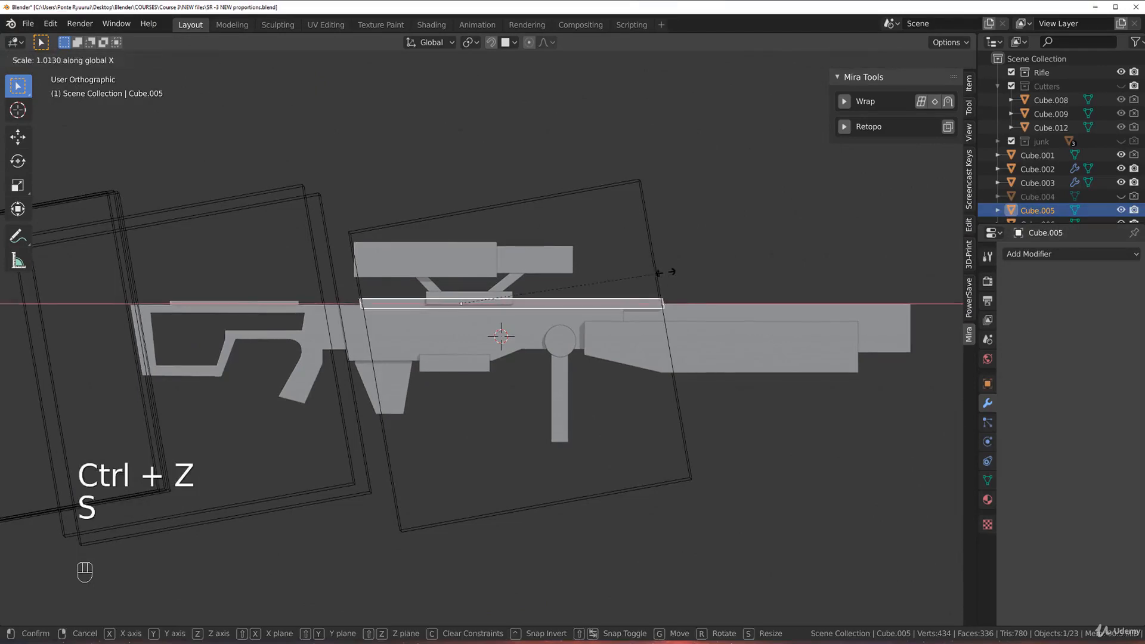
left_click(691, 274)
key("g")
key("x")
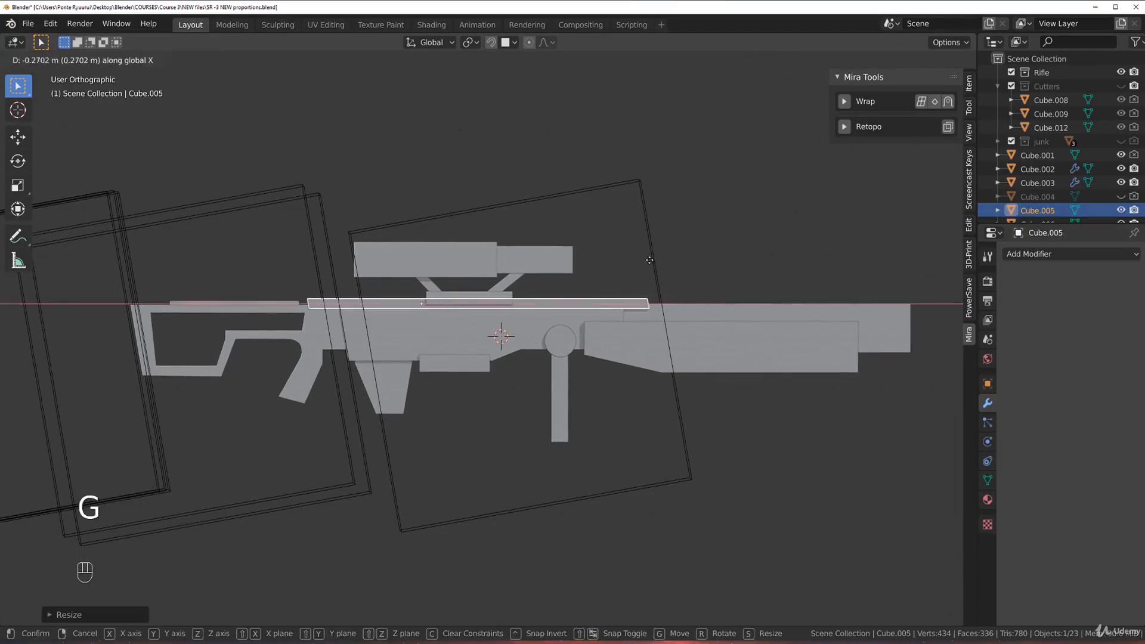
left_click(651, 260)
scroll(652, 259, "up", 2)
middle_click_drag(690, 412, 616, 390, "shift")
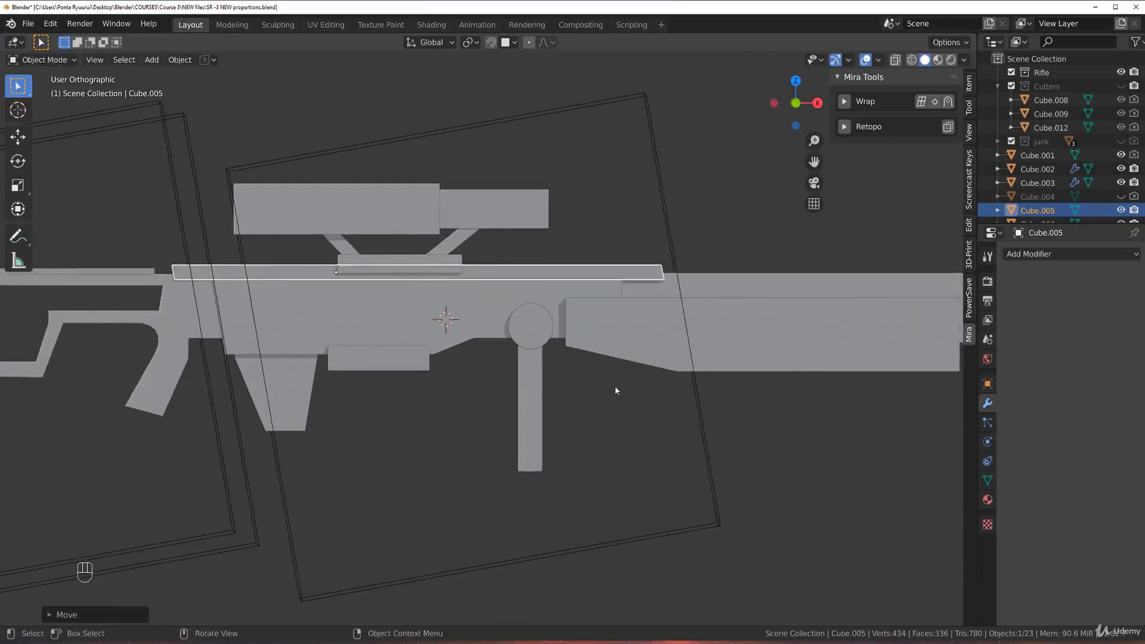
left_click(616, 390)
scroll(624, 299, "down", 2)
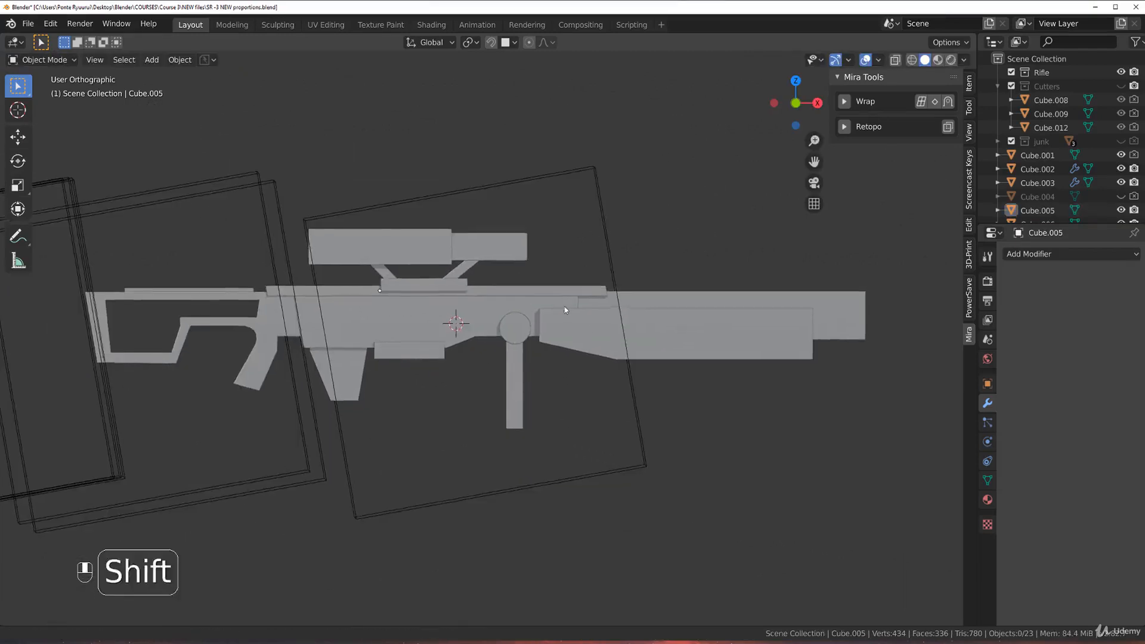
Duplicate the cutter cube at the top rail's front end and place the copy so its slanted edge crosses the scope's front end.
scroll(565, 309, "up", 3)
scroll(680, 237, "down", 2)
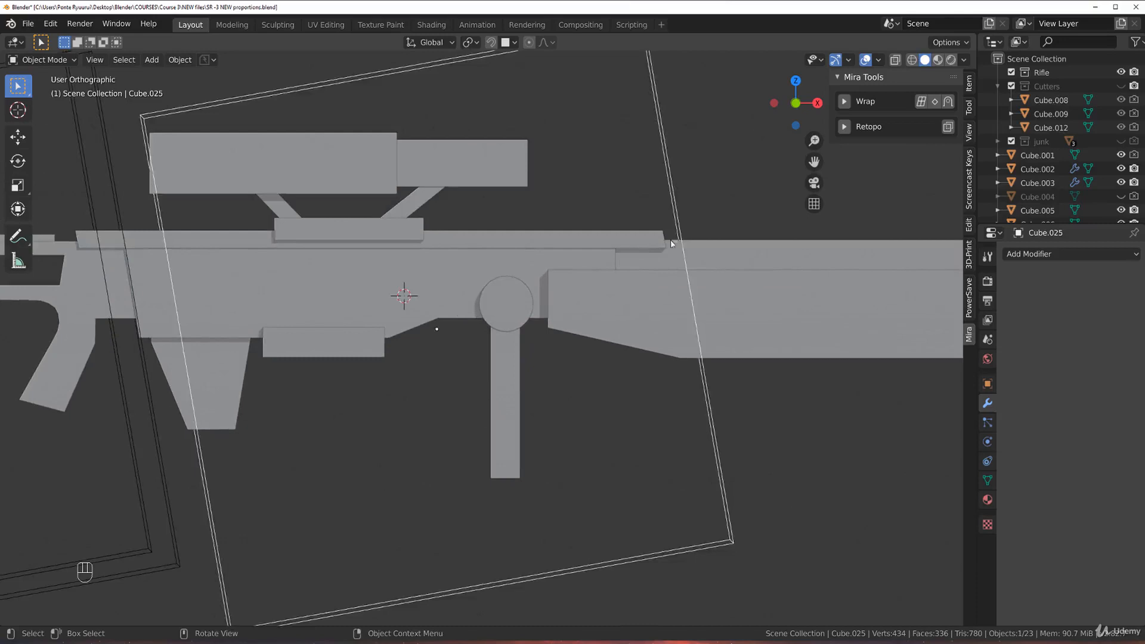
left_click(670, 239)
middle_click_drag(521, 293, 606, 308, "shift")
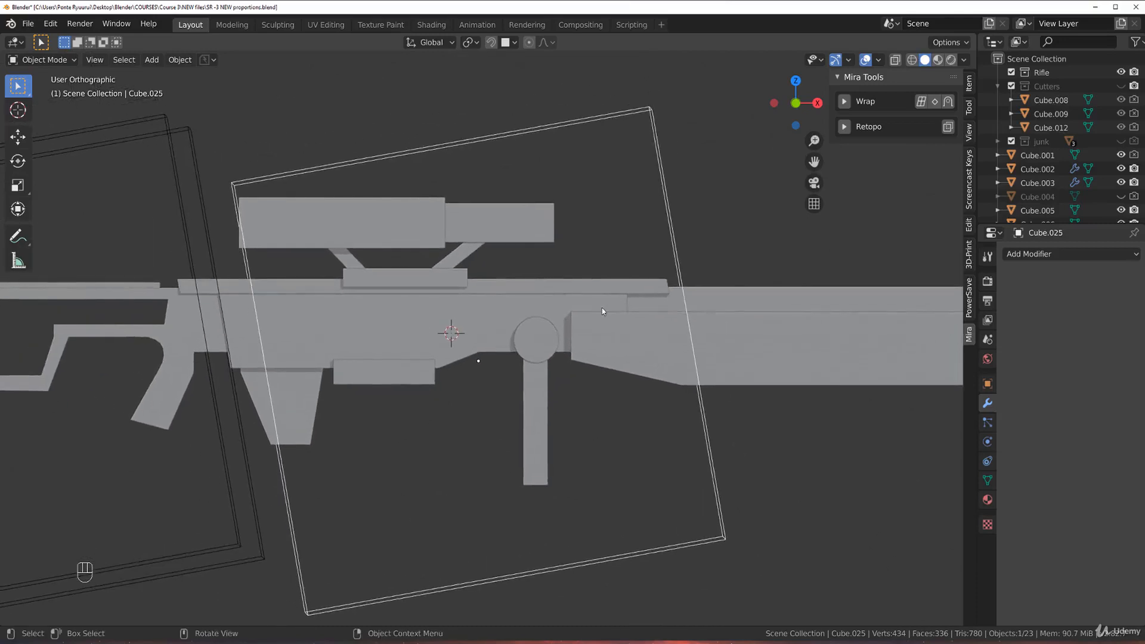
key("shift+d")
left_click(571, 195)
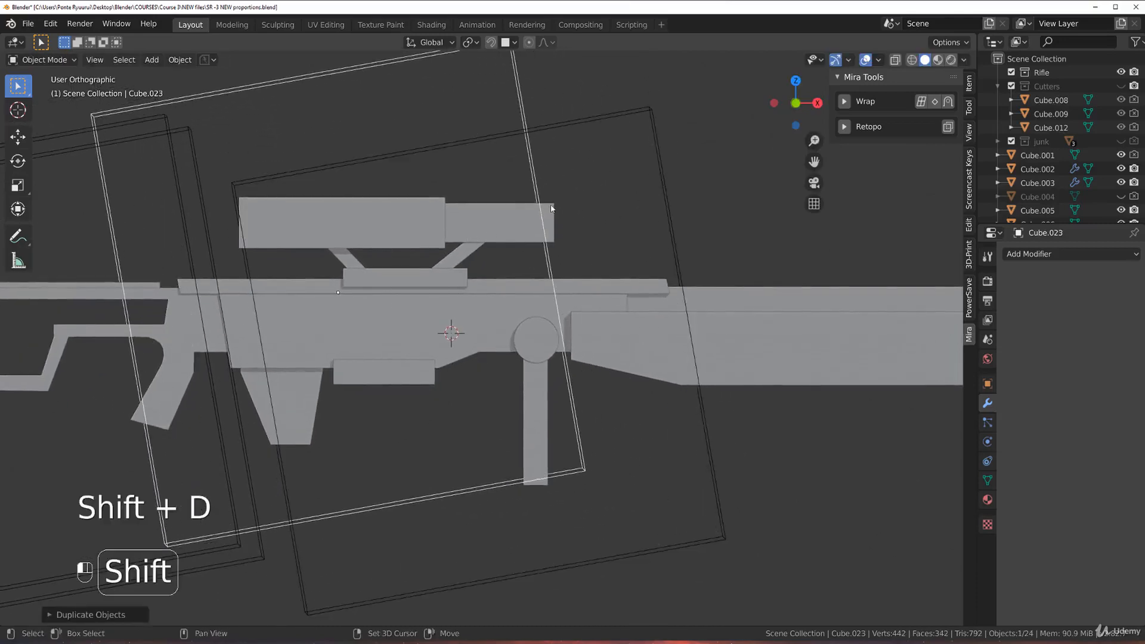
Slice the scope's front section with the new cutter cube and delete the cut-off piece at its front end.
left_click(551, 208, "shift")
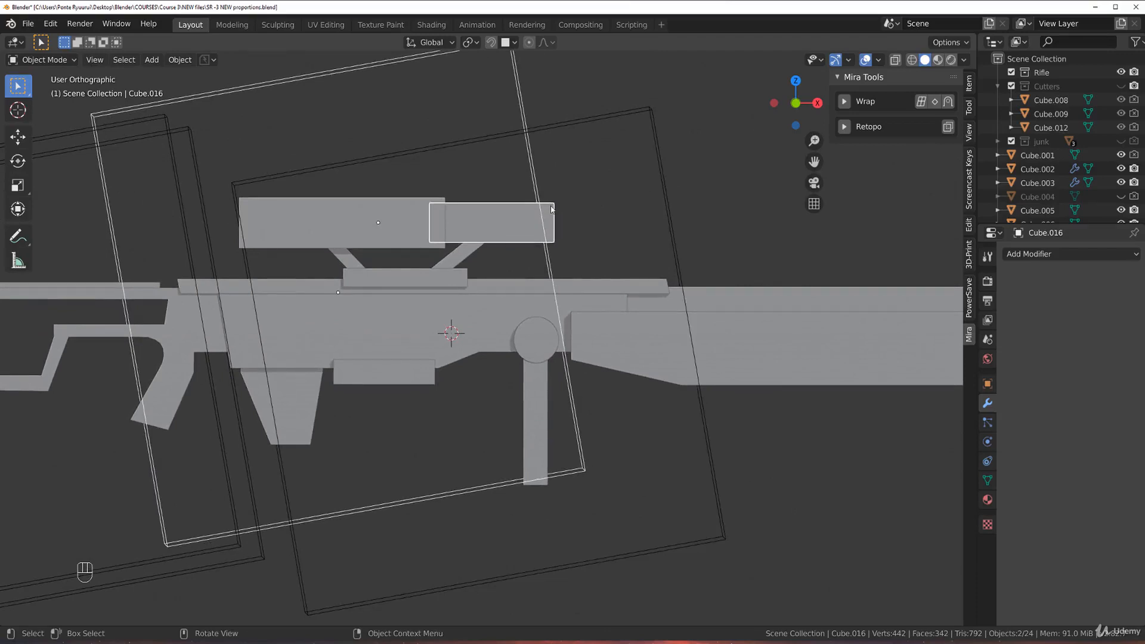
key("ctrl+KP_Divide")
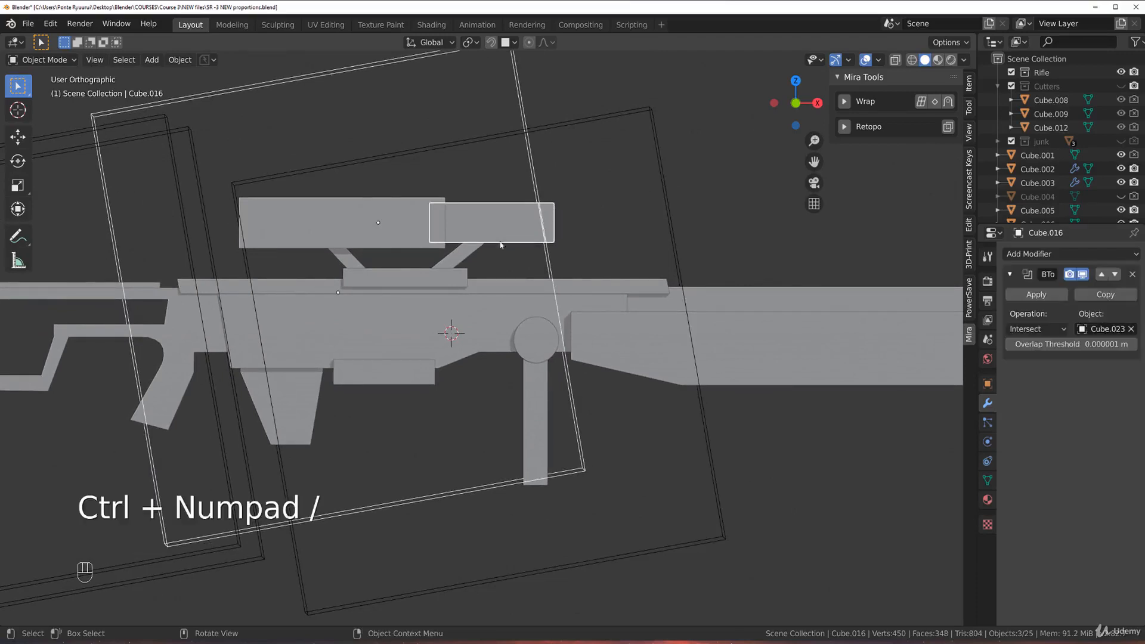
left_click(549, 222)
key("x")
middle_click_drag(532, 192, 607, 215, "shift")
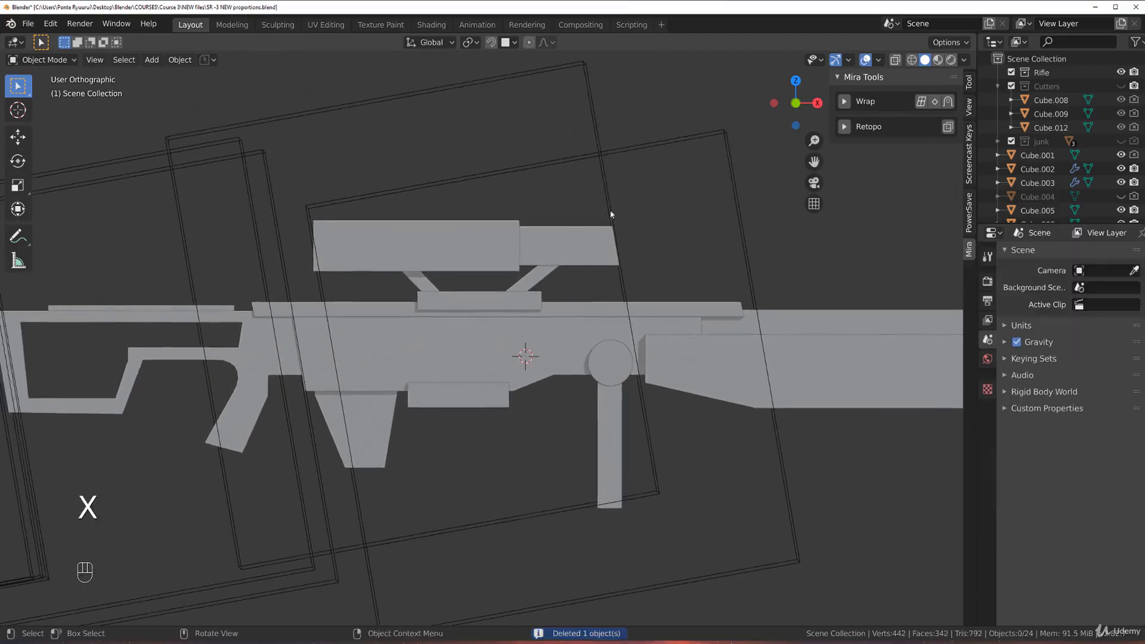
Duplicate the scope's cutter cube about 1.3 m backward so its slanted edge crosses the scope's rear end.
left_click(605, 189)
key("shift+d")
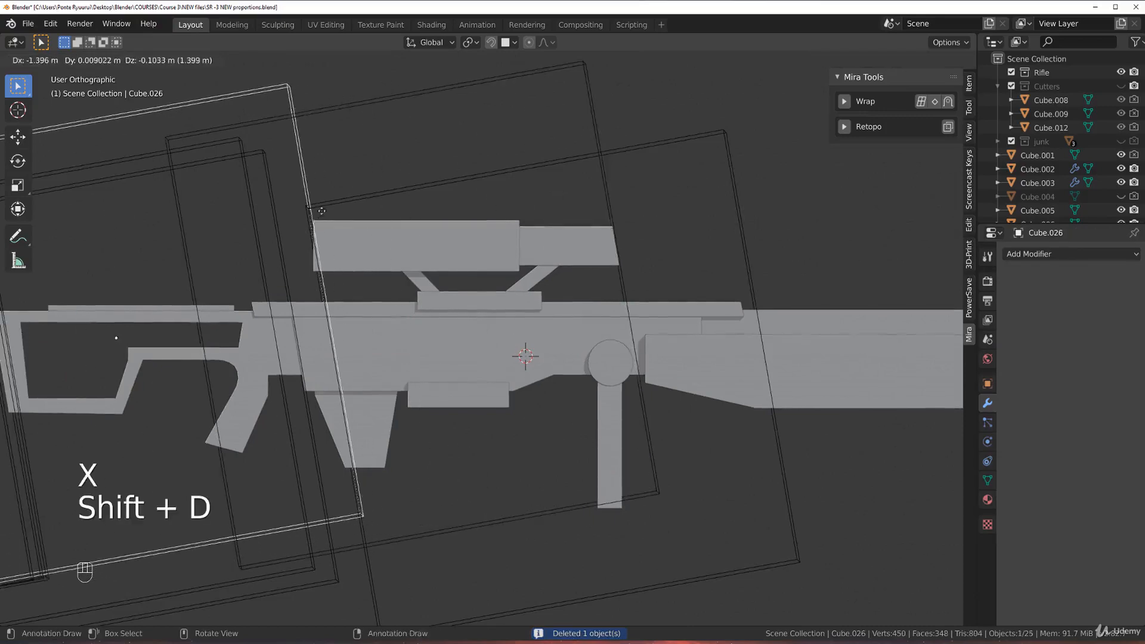
left_click(321, 212)
key("KP_5")
key("KP_5")
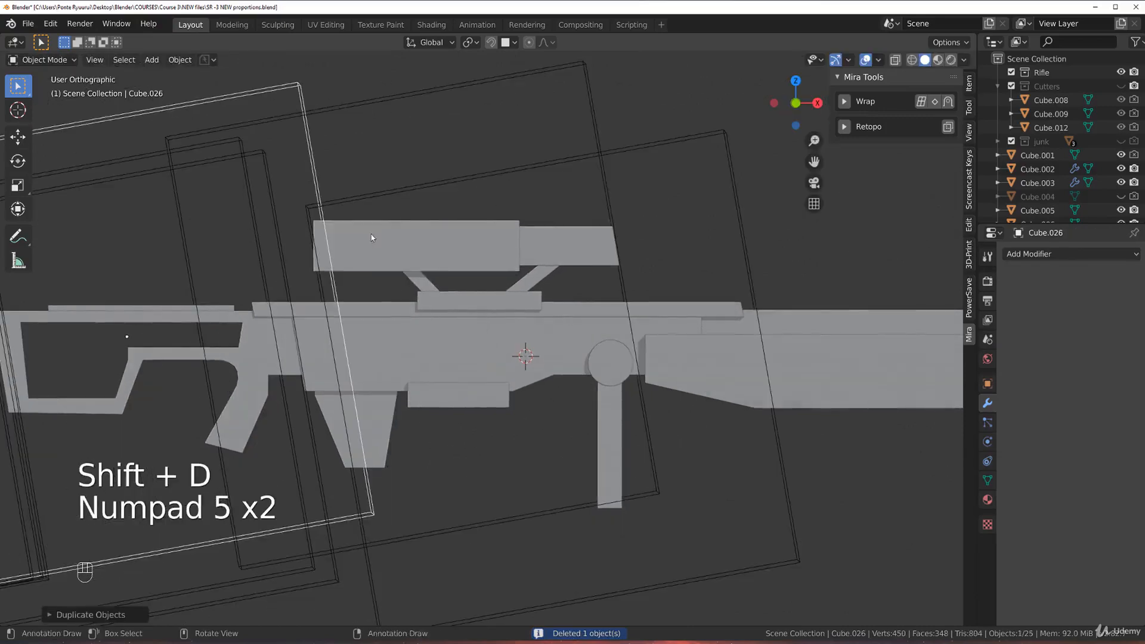
Cut the rear end of the scope's main section at a slant with a Boolean difference, using the new cutter cube.
scroll(399, 281, "down", 2)
middle_click_drag(399, 281, 546, 264, "shift")
scroll(554, 262, "up", 2)
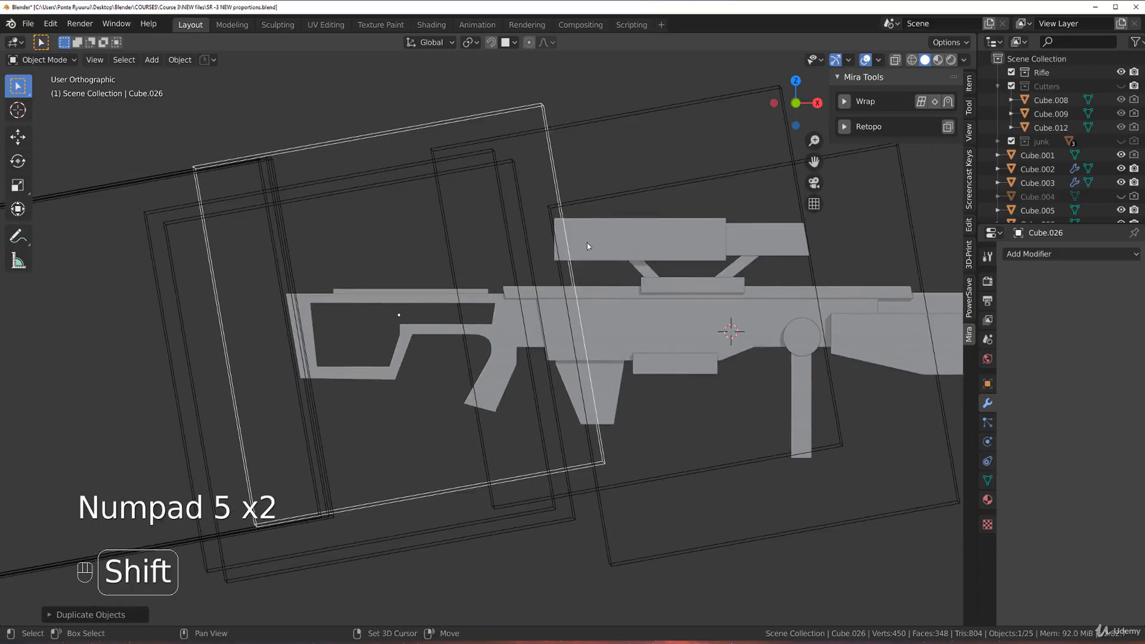
left_click(585, 240, "shift")
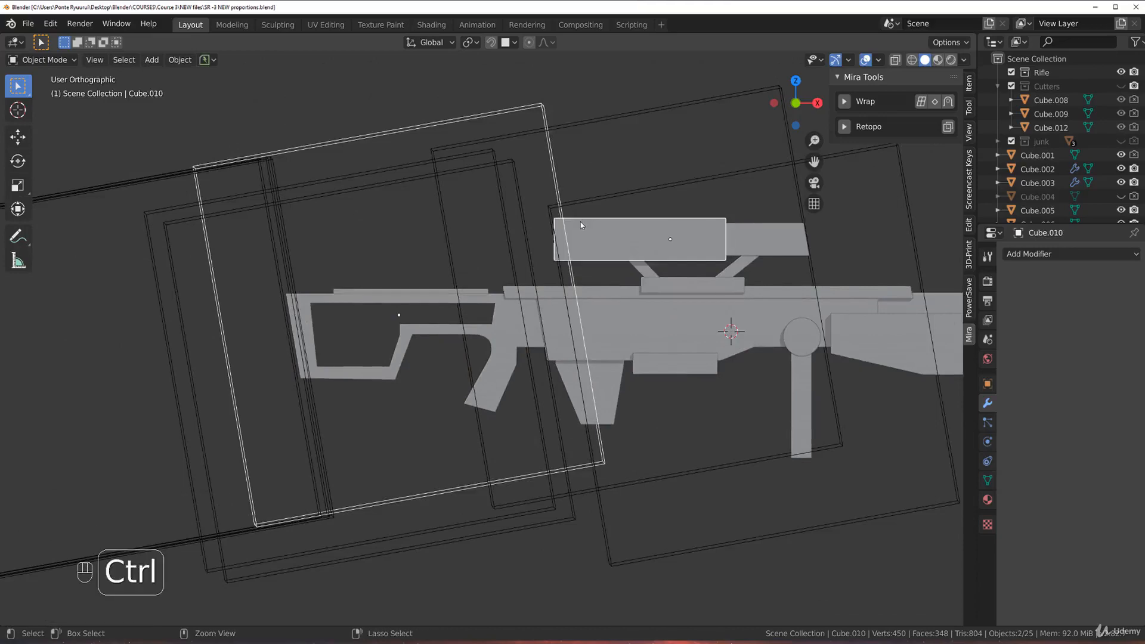
key("ctrl+KP_Subtract")
scroll(581, 221, "up", 3)
middle_click_drag(581, 222, 540, 234, "shift")
left_click(555, 270)
key("grave")
key("grave")
scroll(599, 256, "up", 2)
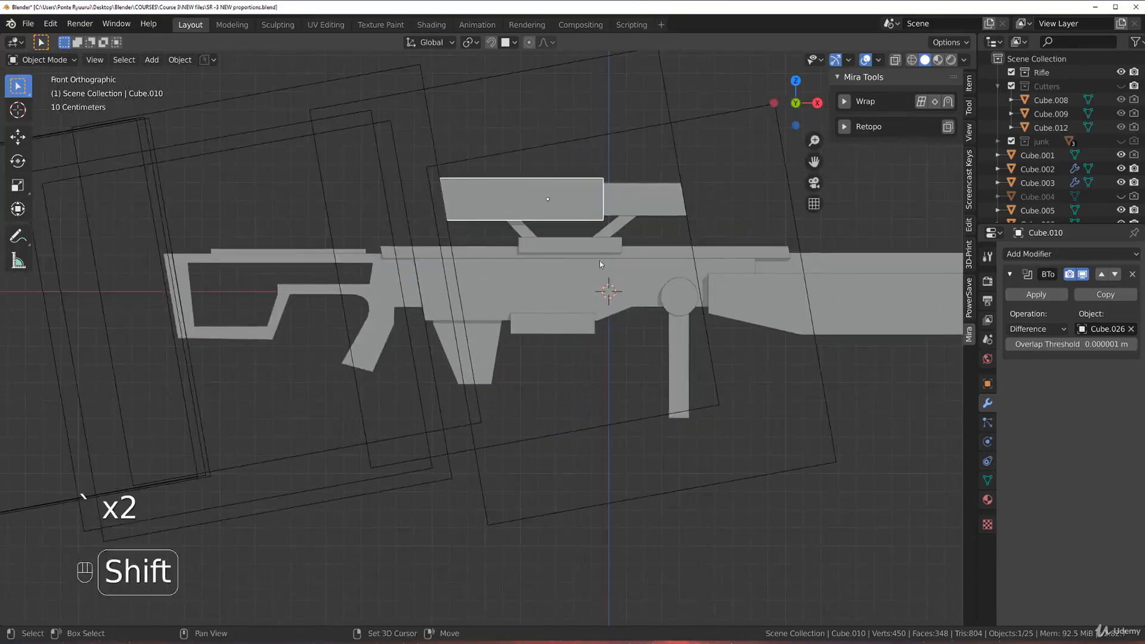
Select all the visible cutter cubes around the rifle and move them to the Cutters collection.
middle_click_drag(599, 260, 577, 227, "shift")
scroll(577, 227, "down", 2)
left_click(609, 486)
key("b")
left_click_drag(735, 514, 201, 403)
key("m")
left_click(582, 306)
scroll(581, 307, "up", 2)
middle_click_drag(542, 247, 465, 282, "shift")
scroll(466, 282, "down", 1)
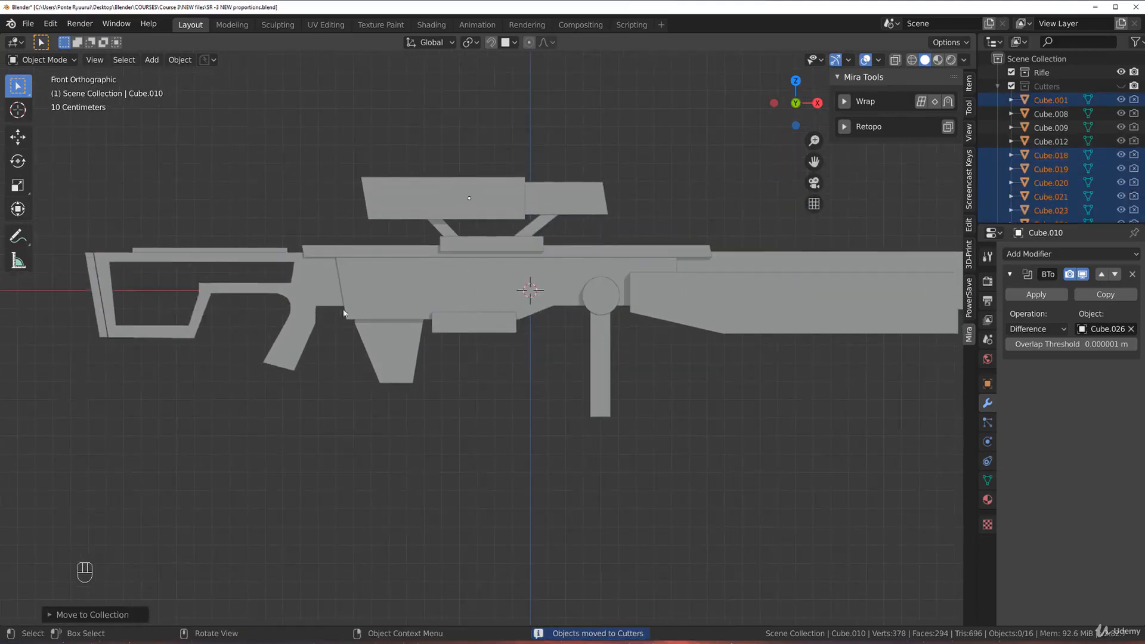
Show the Cutters collection, duplicate the scope's cutter cube about 3.5 m forward, and cut the barrel's front end at a slant with a Boolean difference.
middle_click_drag(761, 409, 486, 391, "shift")
scroll(486, 390, "down", 2)
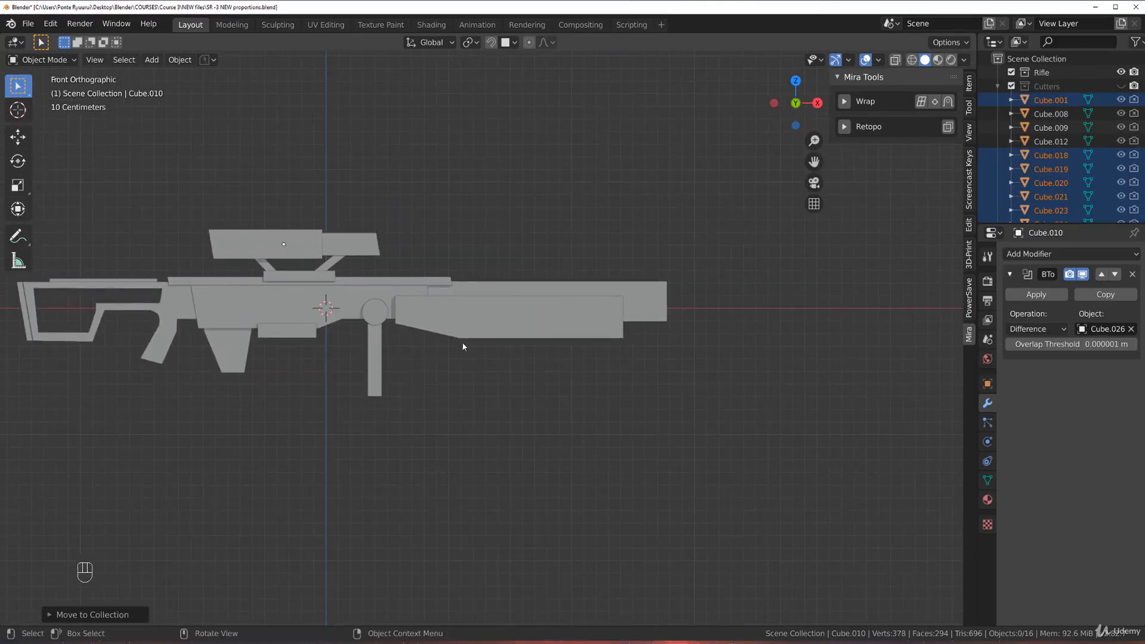
key("shift+2")
left_click(452, 251)
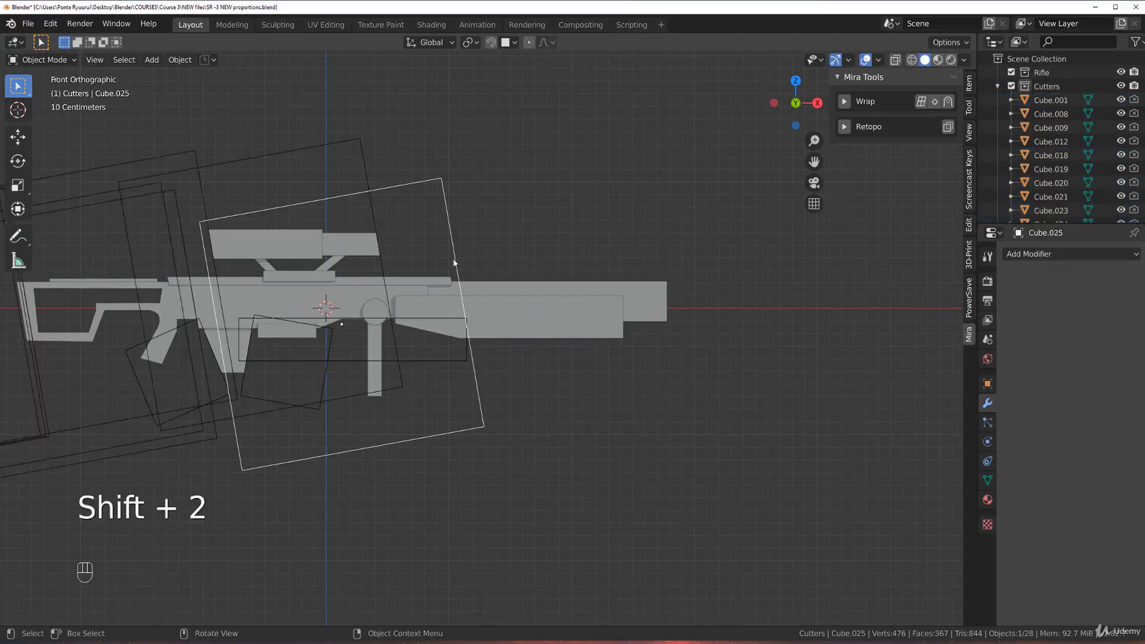
key("shift+d")
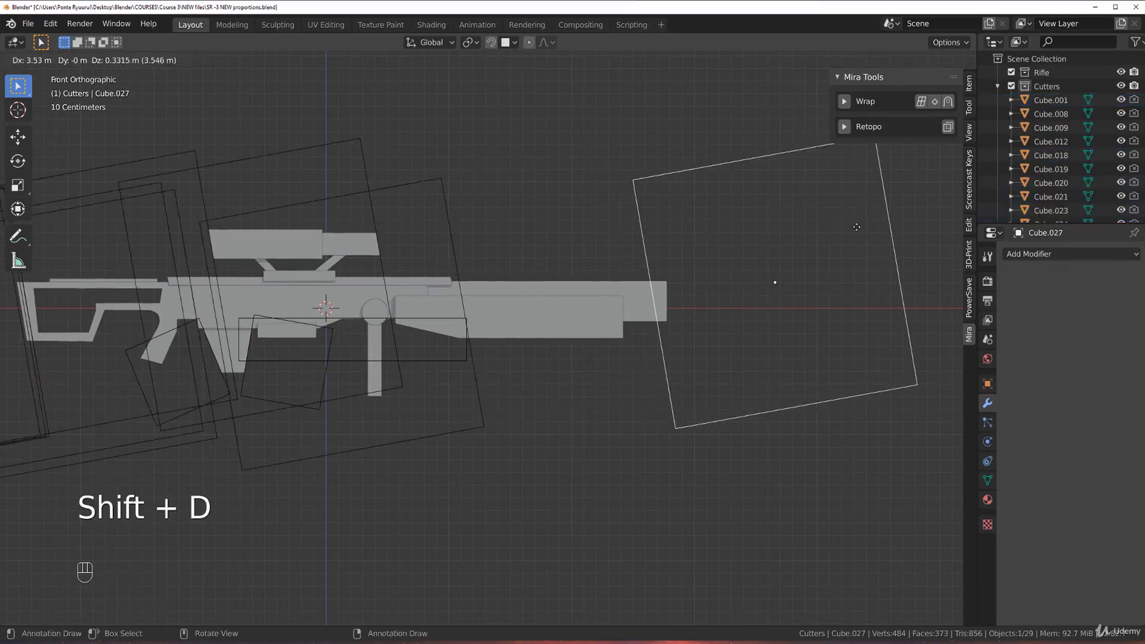
left_click(775, 280)
left_click(666, 294, "shift")
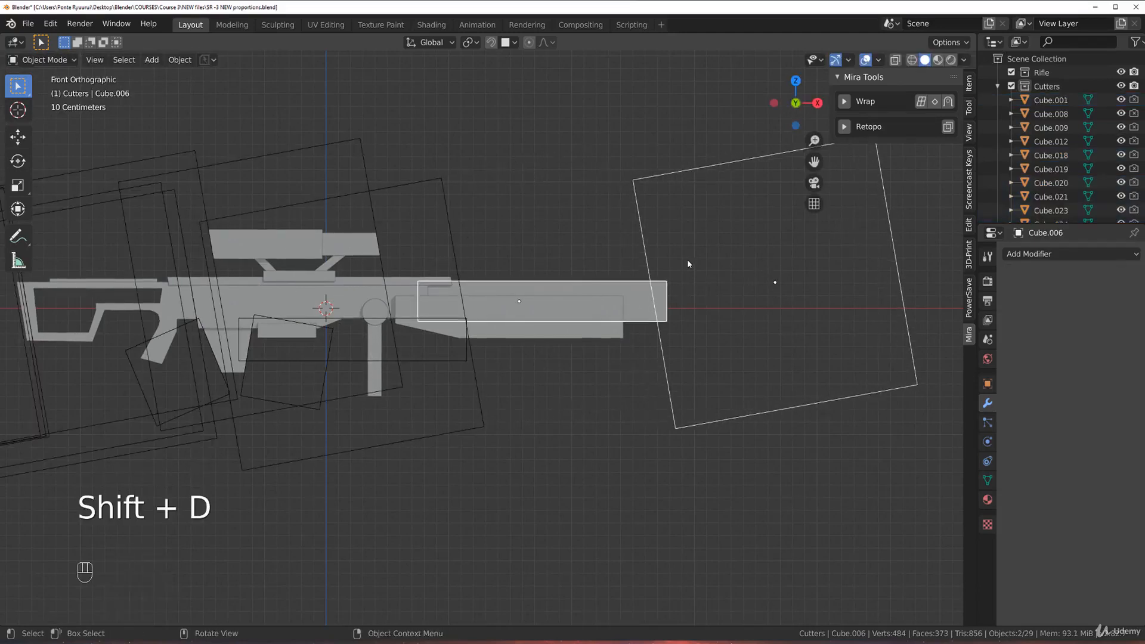
key("ctrl+KP_Subtract")
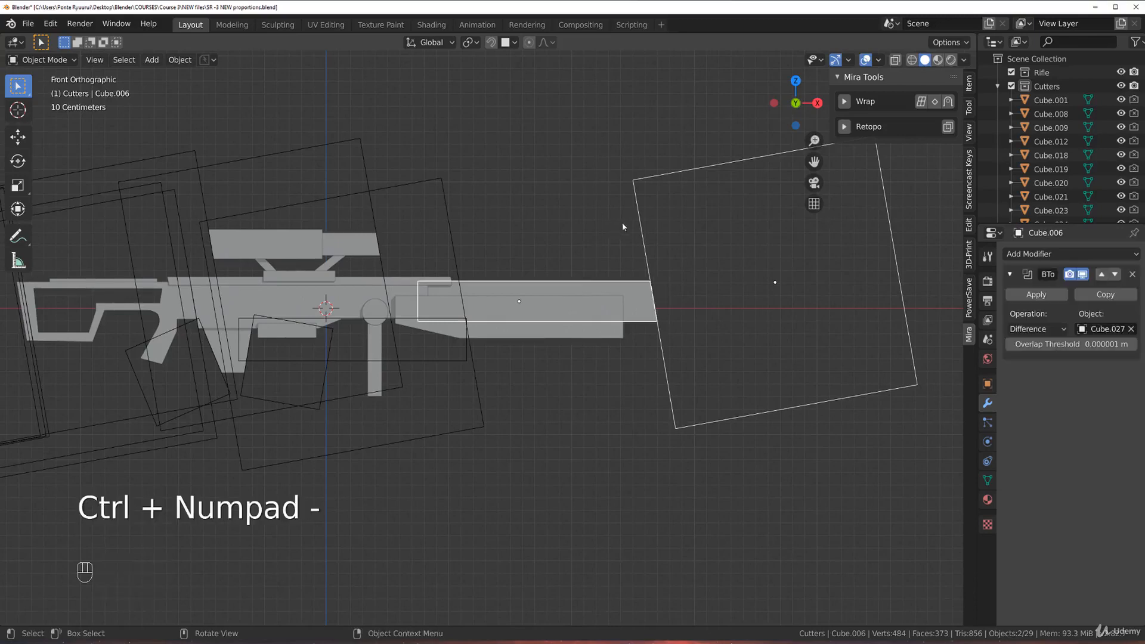
Duplicate the barrel's cutter cube slightly backward and cut the lower handguard's front end at a slant with a Boolean difference.
left_click(640, 227)
key("shift+d")
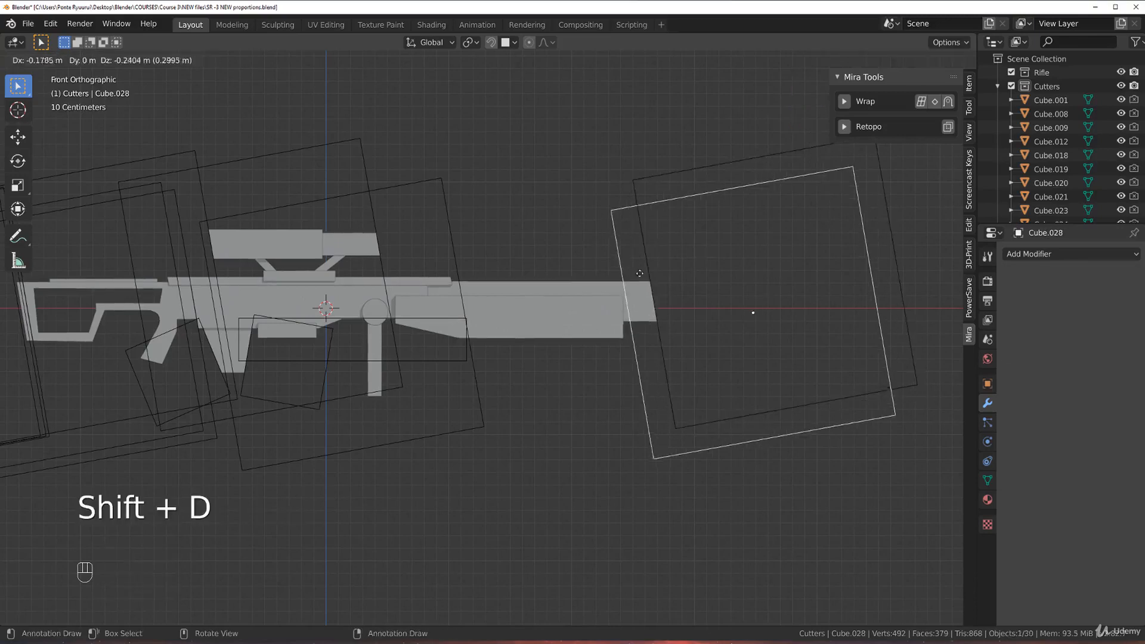
left_click(625, 268)
left_click(616, 299, "shift")
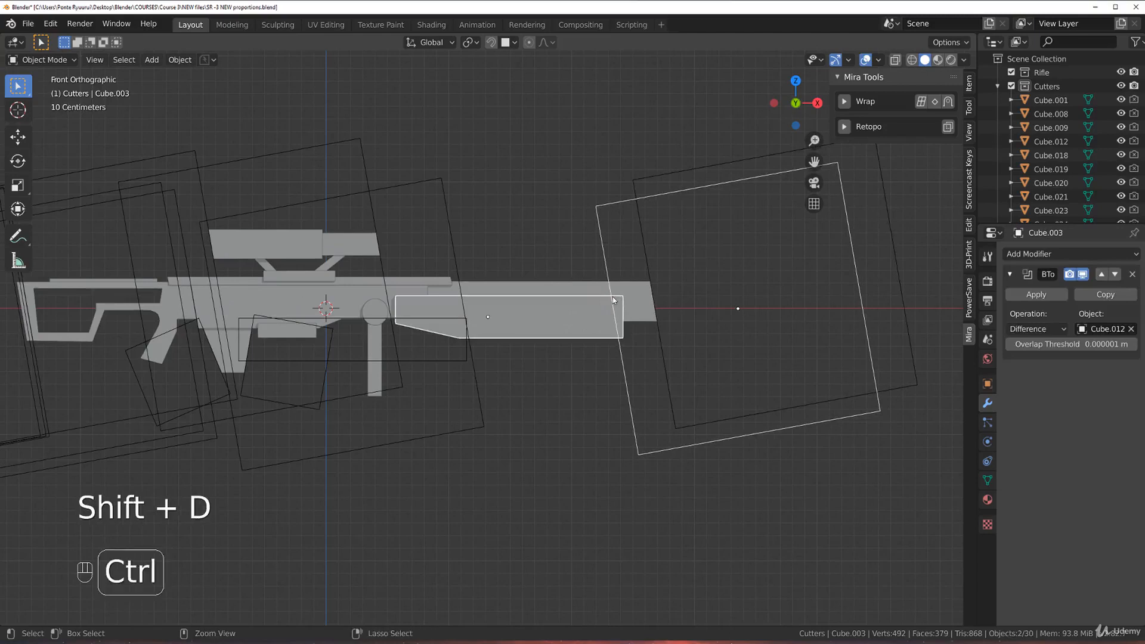
key("ctrl+KP_Subtract")
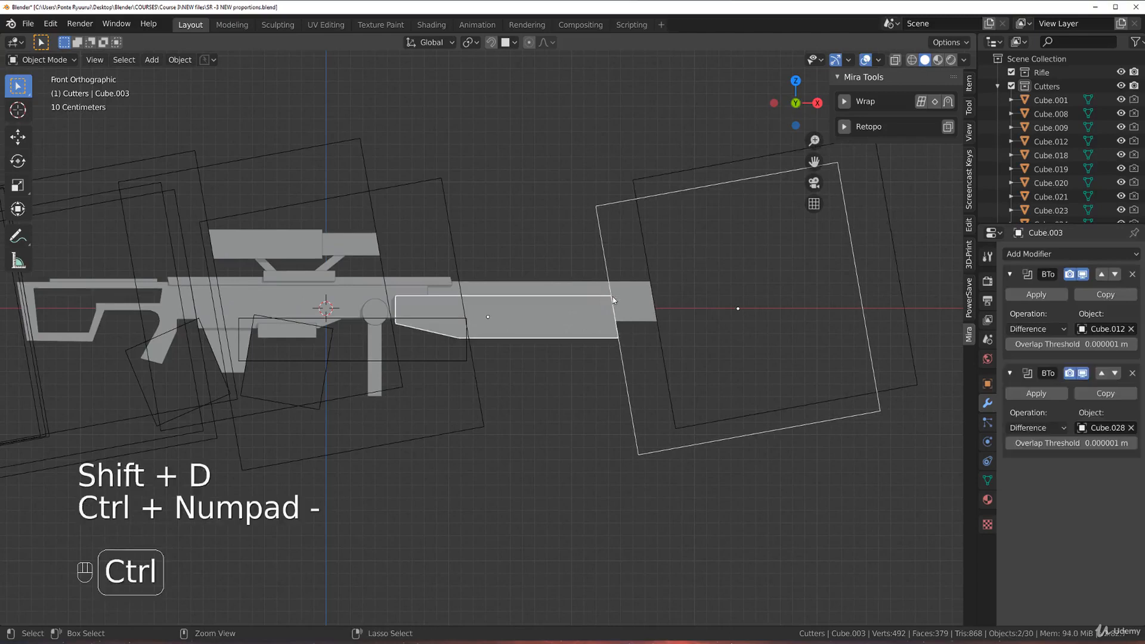
left_click(656, 196)
scroll(468, 223, "down", 3)
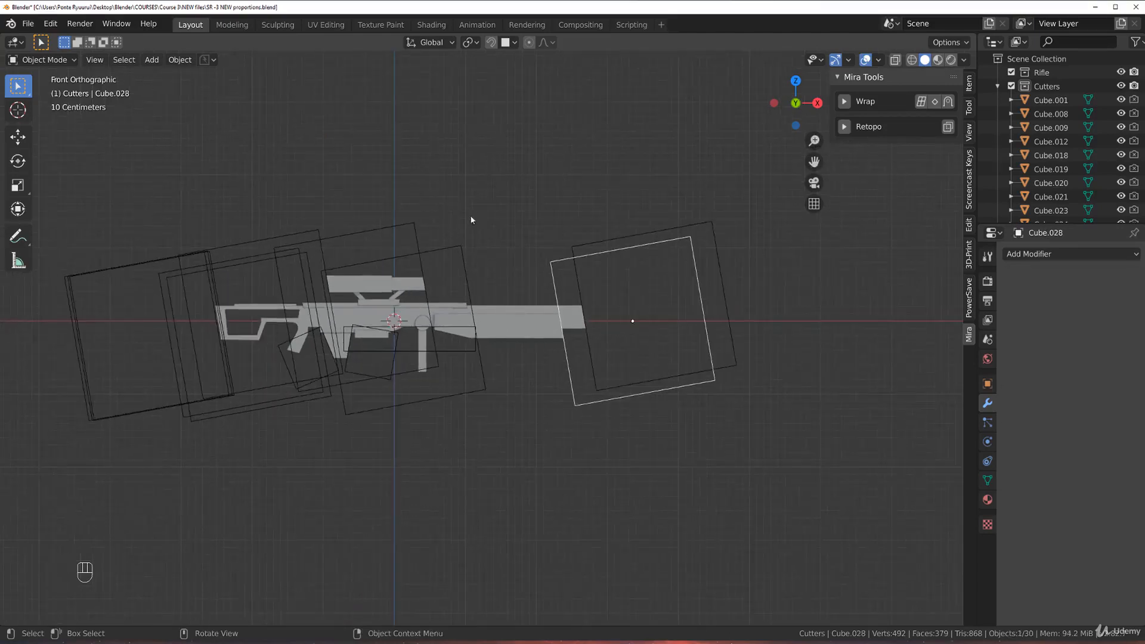
key("b")
left_click_drag(102, 378, 420, 471)
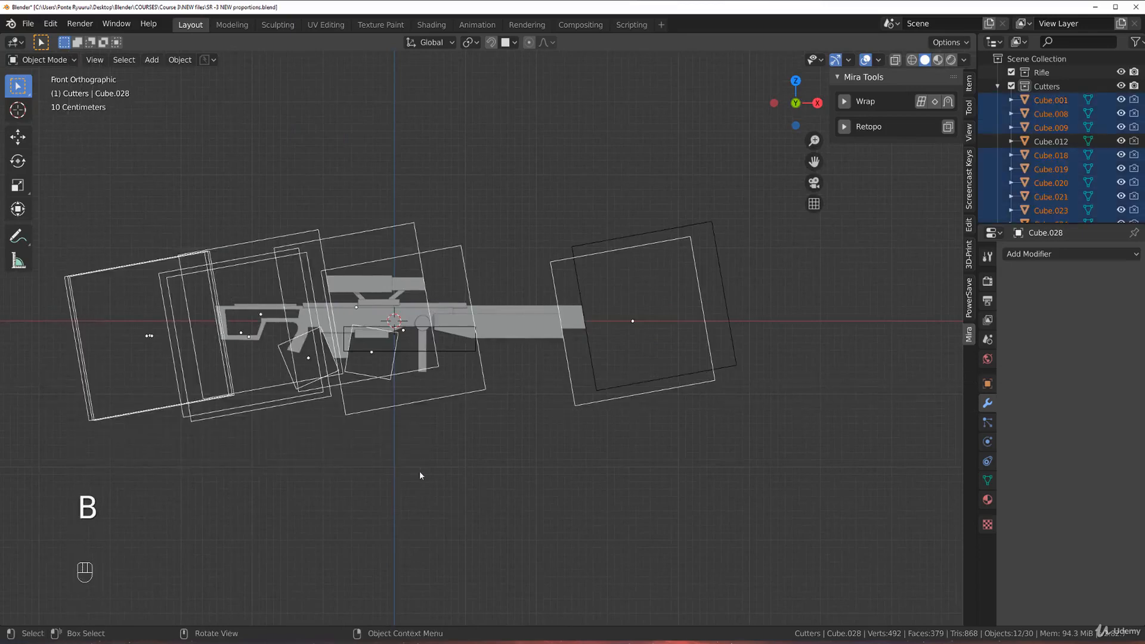
right_click(450, 425)
scroll(697, 205, "up", 5)
middle_click_drag(697, 204, 279, 315, "shift")
scroll(427, 257, "down", 3)
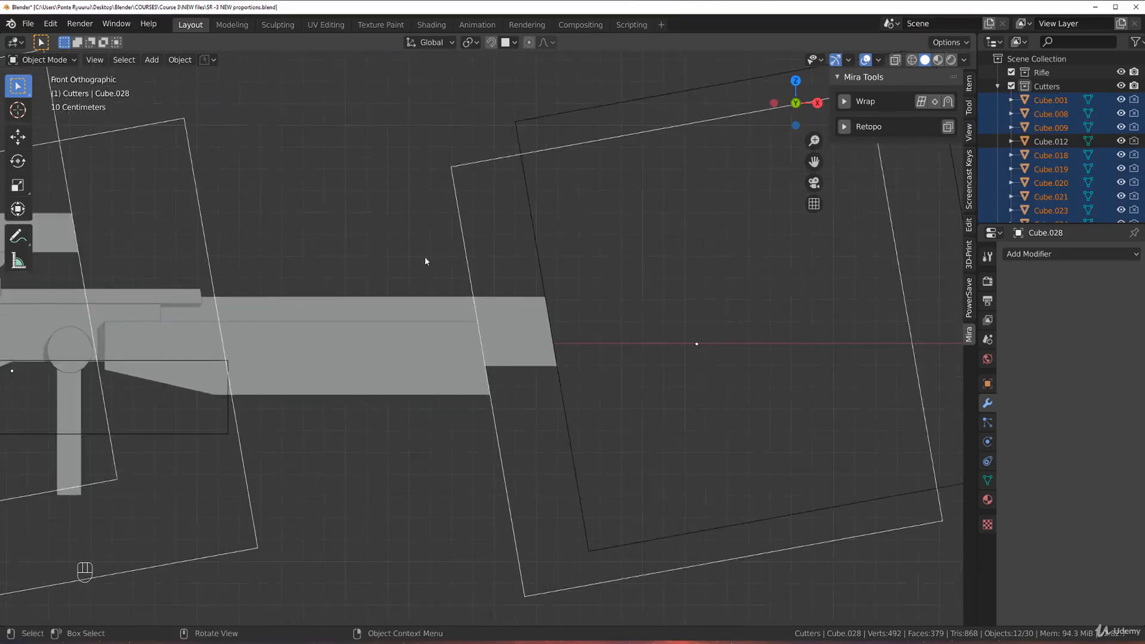
scroll(475, 224, "down", 2)
left_click(486, 219)
scroll(495, 281, "down", 3)
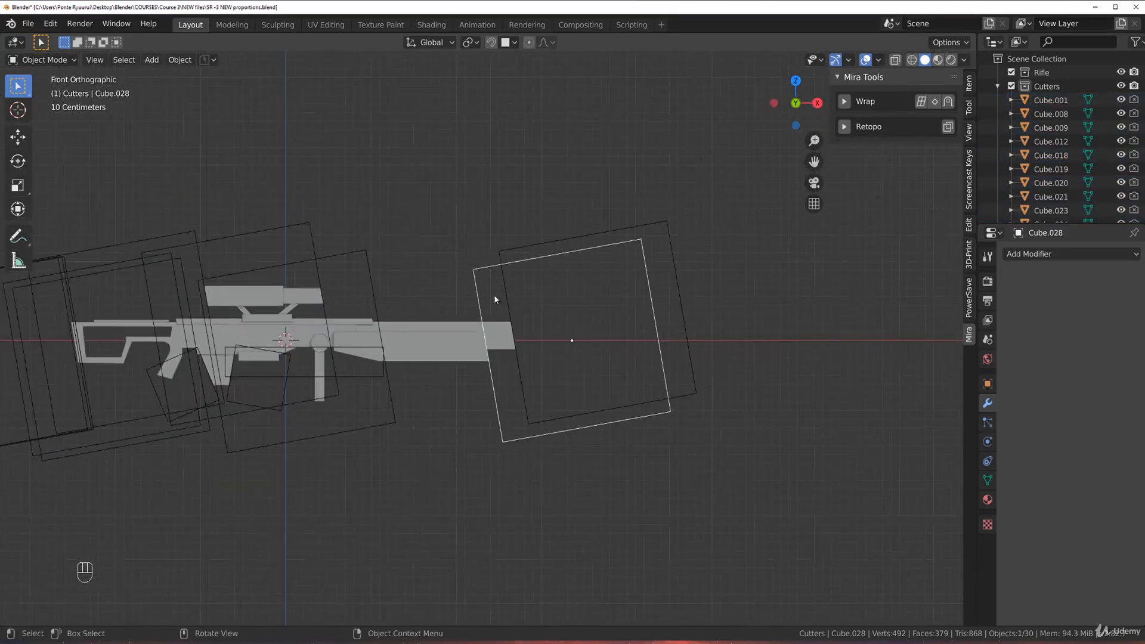
key("g")
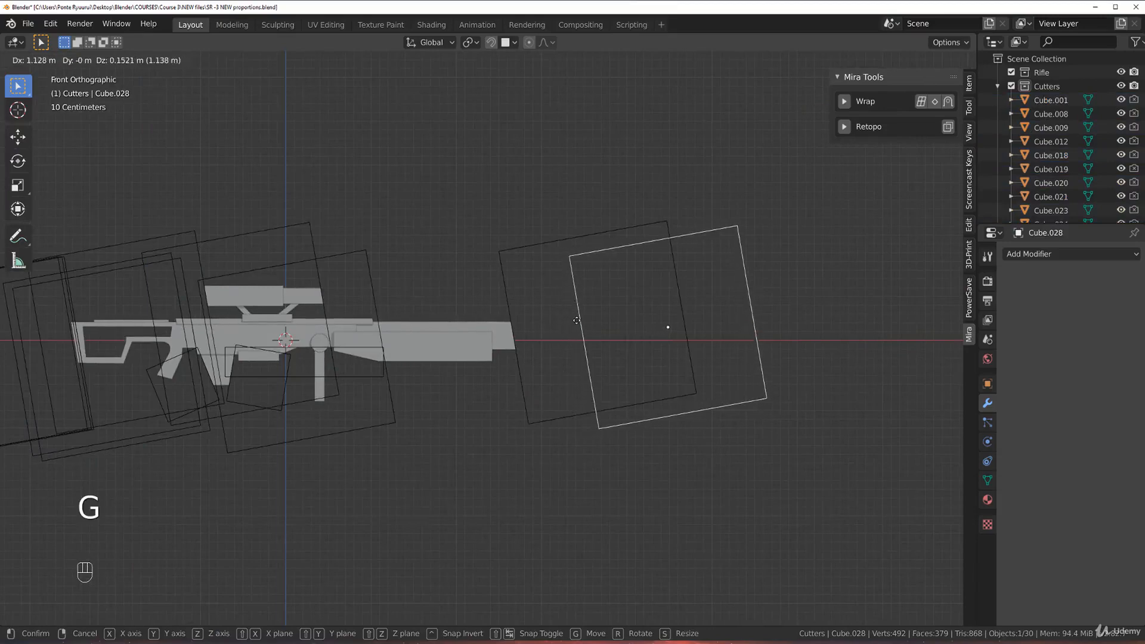
right_click(504, 322)
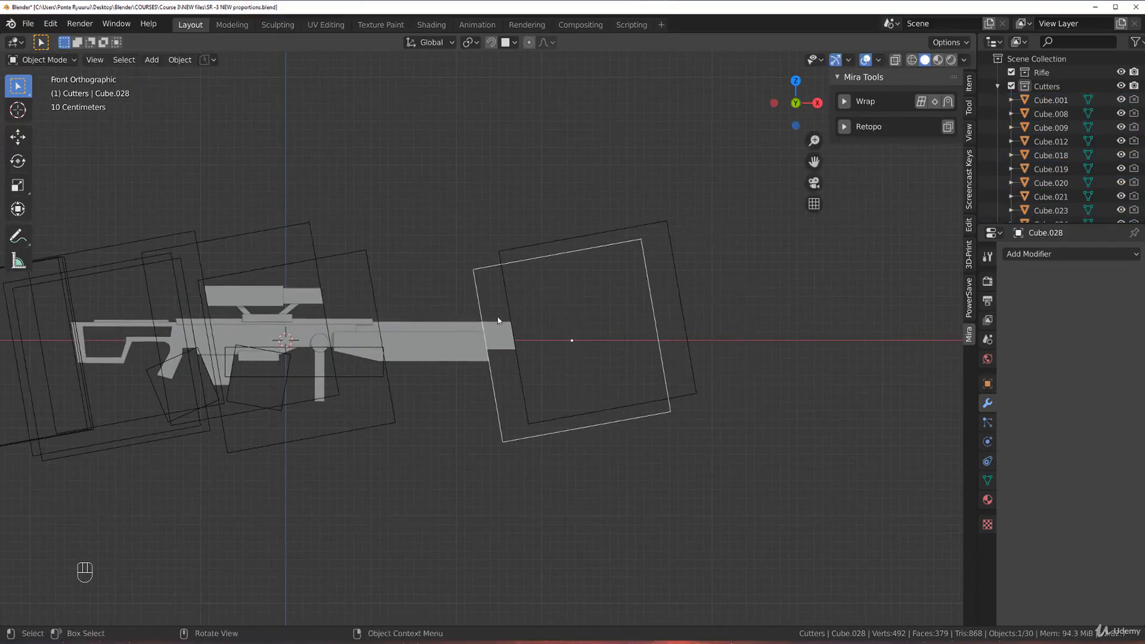
Duplicate the handguard's front cutter cube about 3.7 m backward and cut the handguard's rear end at a matching slant with a Boolean difference.
scroll(502, 320, "up", 1)
scroll(503, 320, "up", 1)
middle_click_drag(502, 320, 585, 316, "shift")
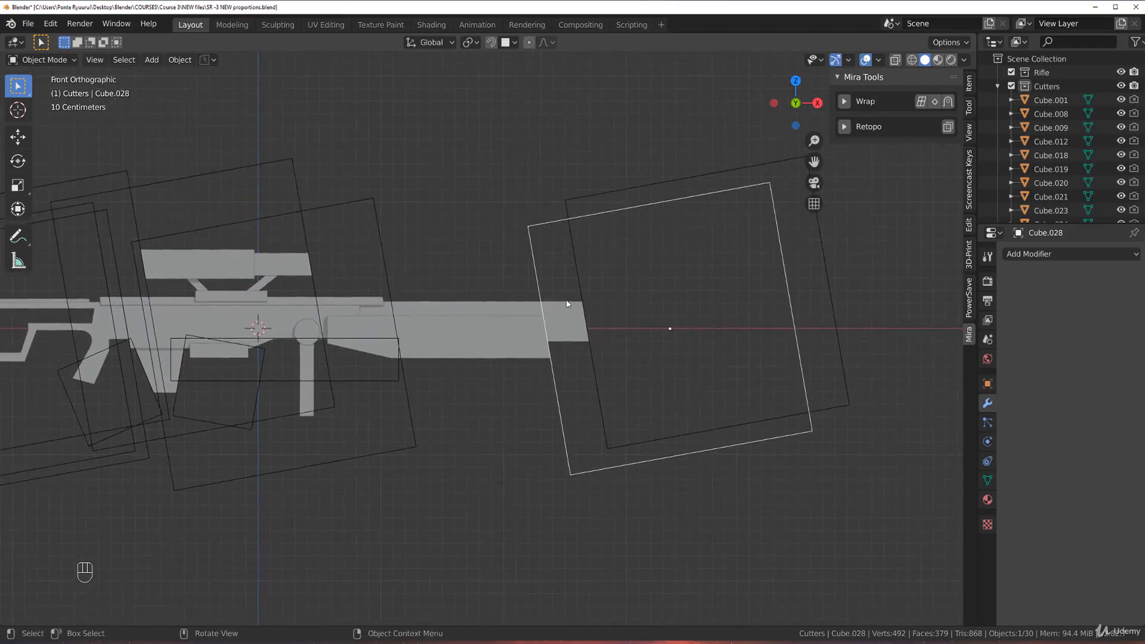
key("shift+d")
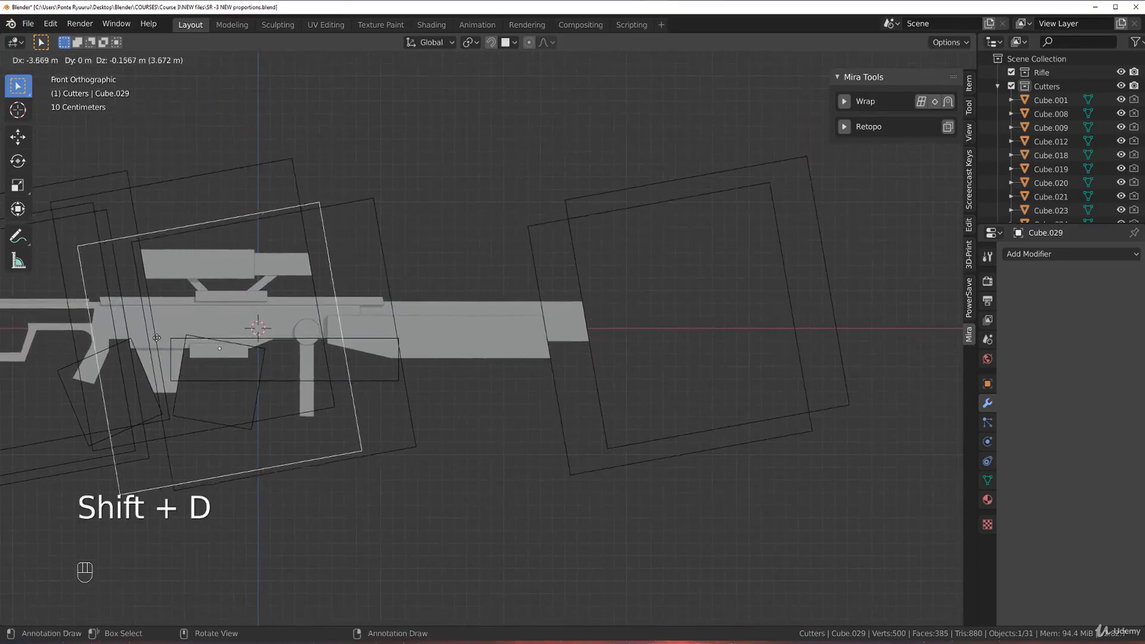
left_click(157, 341)
left_click(373, 321, "shift")
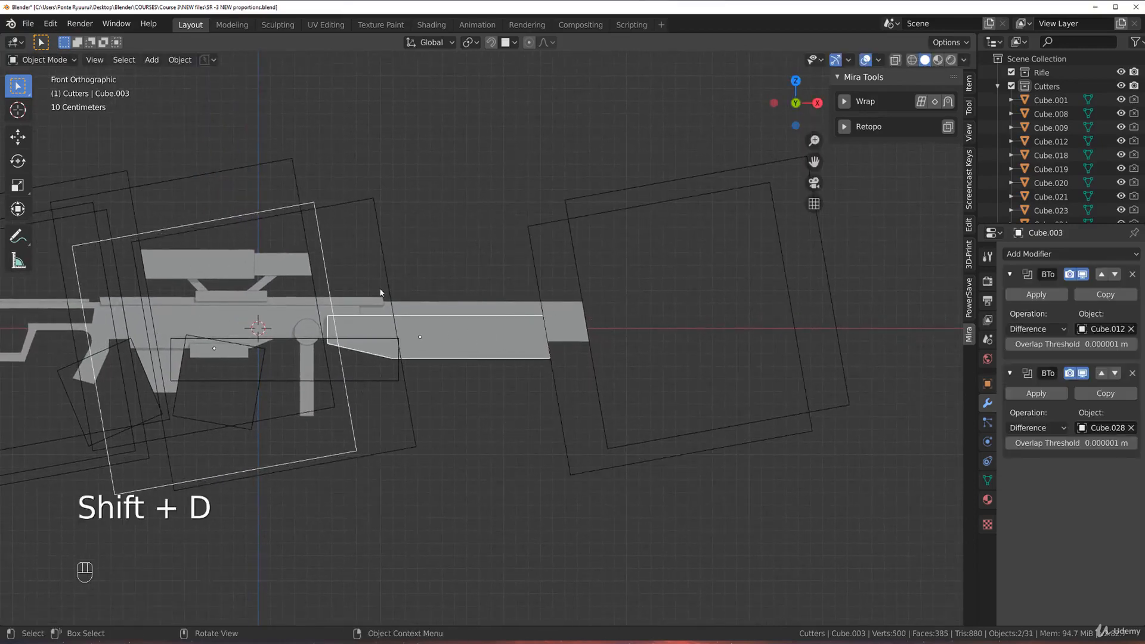
key("ctrl+KP_Subtract")
Duplicate the handguard's rear cutter cube about 0.1 m forward so its slanted edge crosses the front end of the rifle body.
scroll(379, 287, "down", 1)
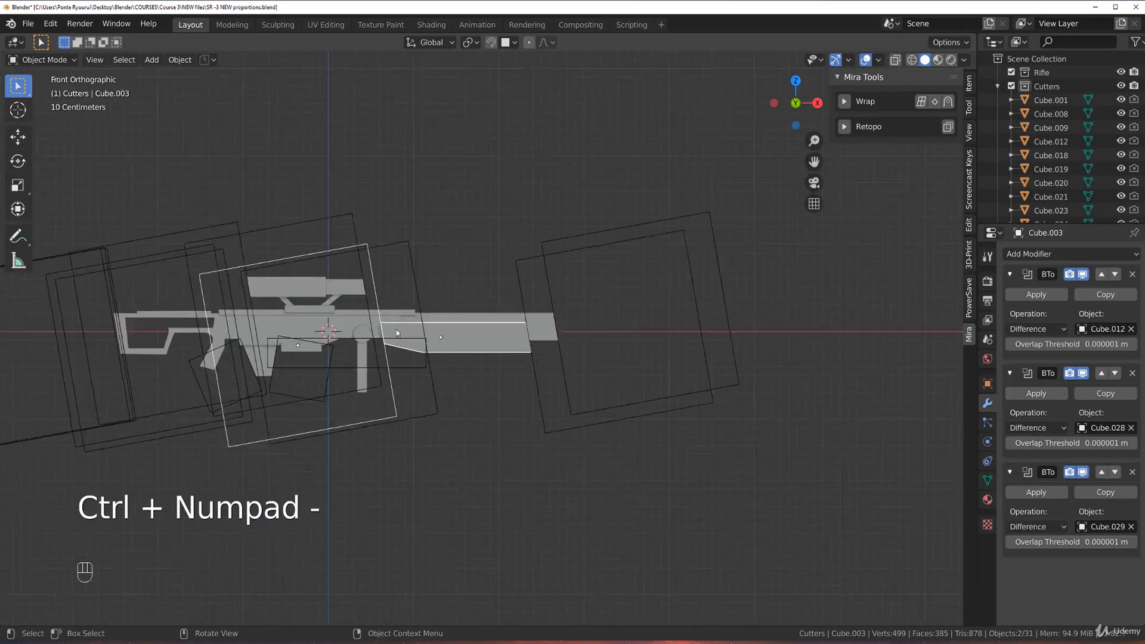
scroll(339, 299, "up", 2)
scroll(426, 307, "up", 3)
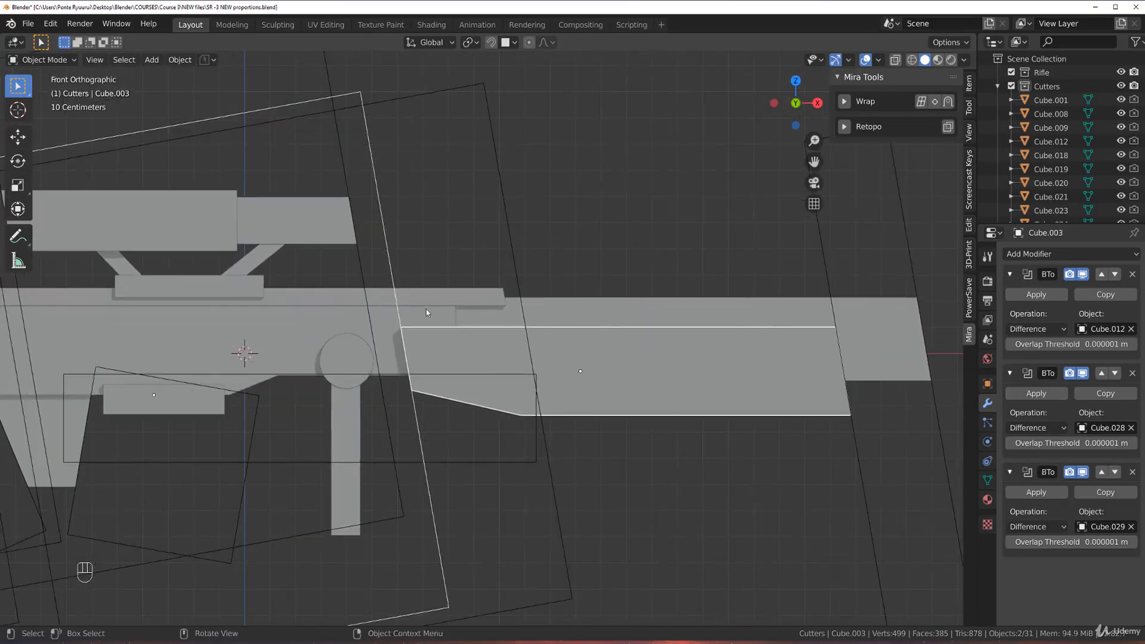
left_click(426, 308)
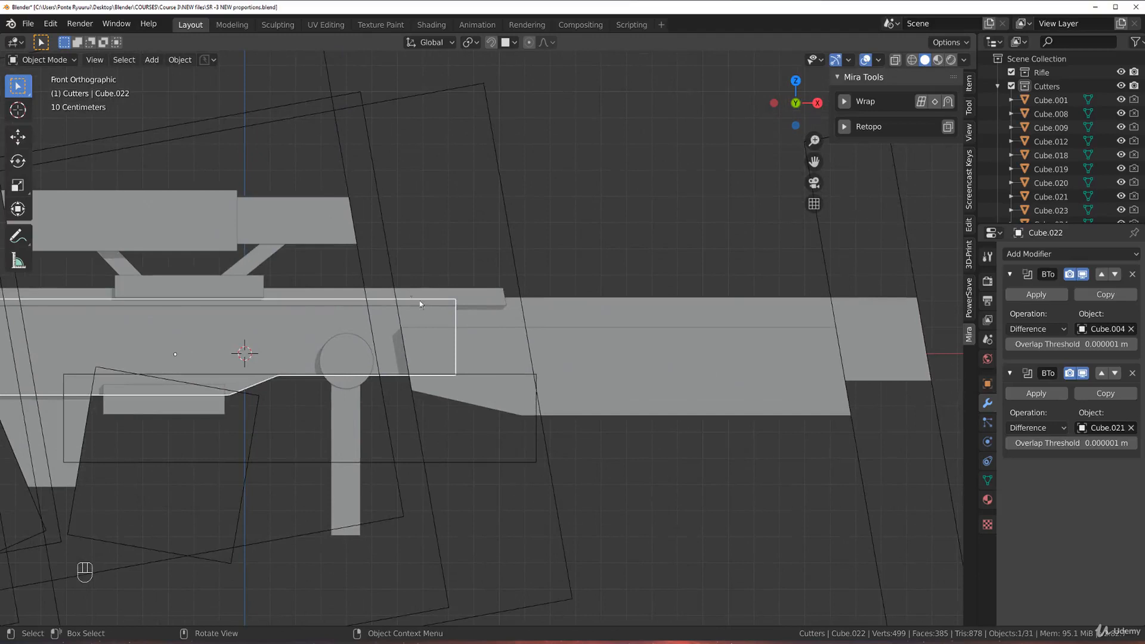
left_click(396, 257)
key("shift+d")
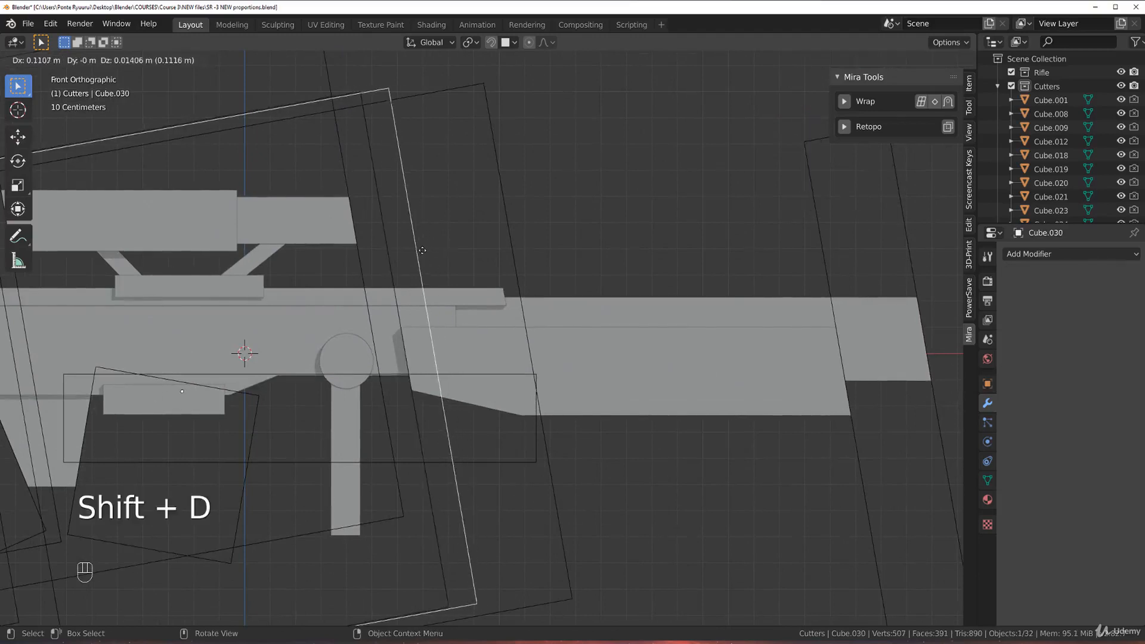
left_click(440, 323)
Slice the rifle body's front end with the new cutter cube using a Boolean slice and delete the cut-off piece.
left_click(414, 298, "shift")
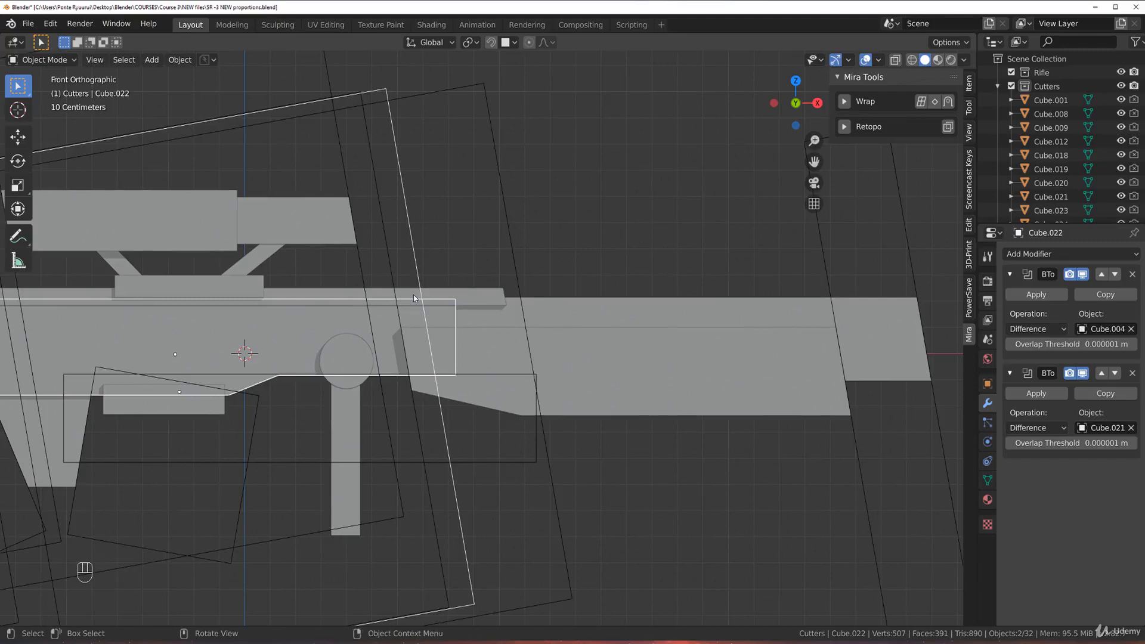
scroll(191, 423, "down", 2)
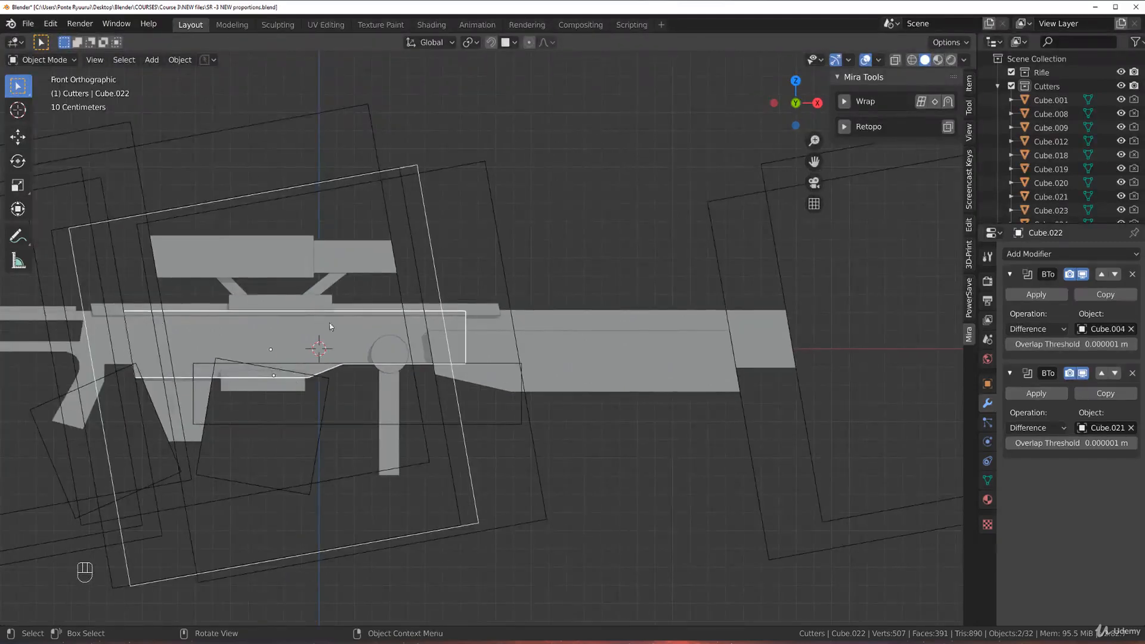
scroll(329, 323, "up", 2)
key("ctrl+KP_Divide")
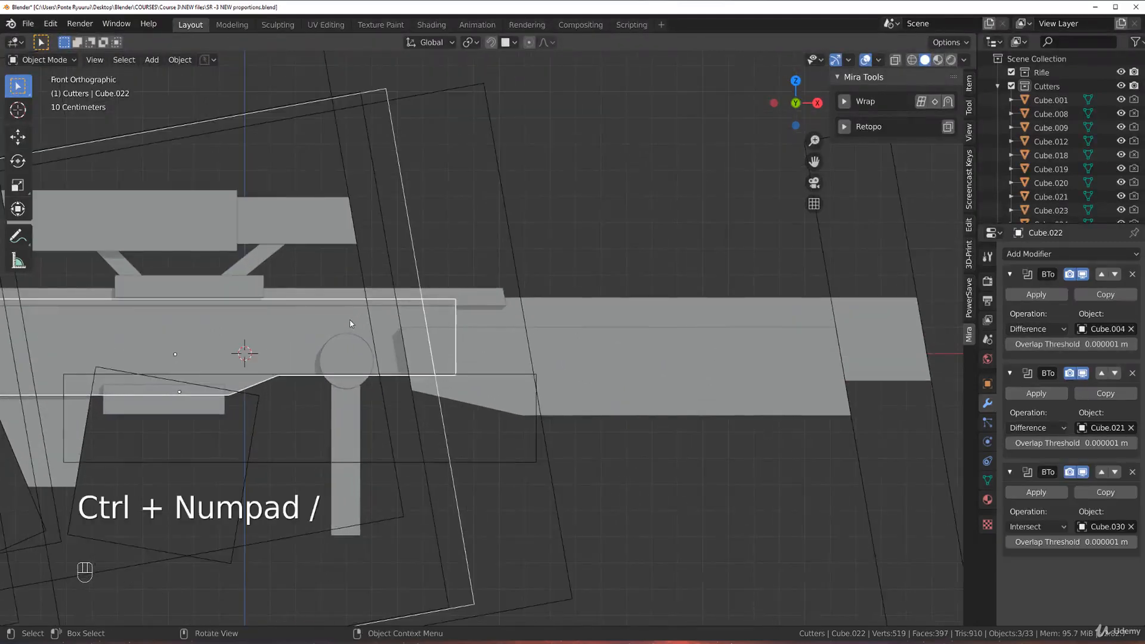
scroll(492, 335, "down", 3)
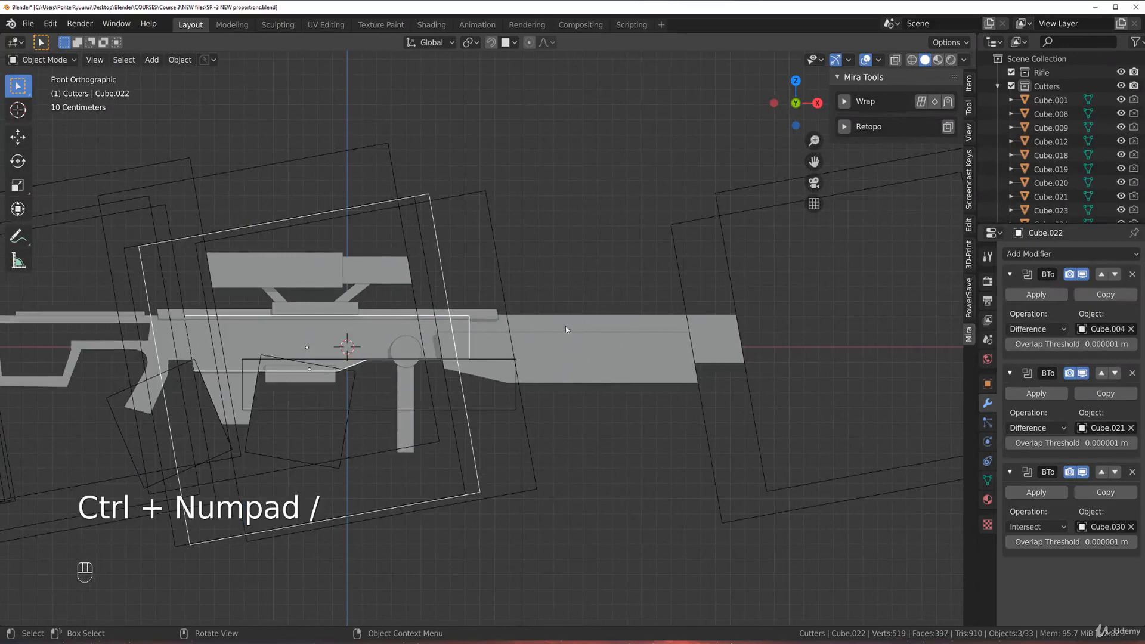
key("x")
left_click(461, 329)
Extend the barrel block's rear face backward in Edit Mode so it overlaps the front of the rifle body.
left_click(492, 322)
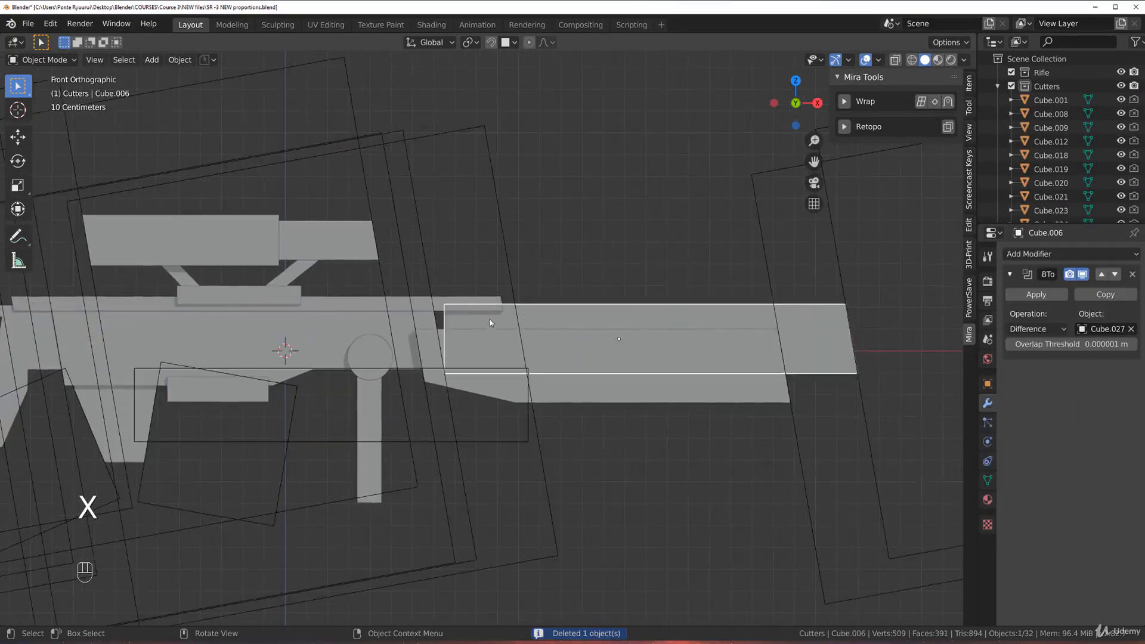
key("slash")
key("Tab")
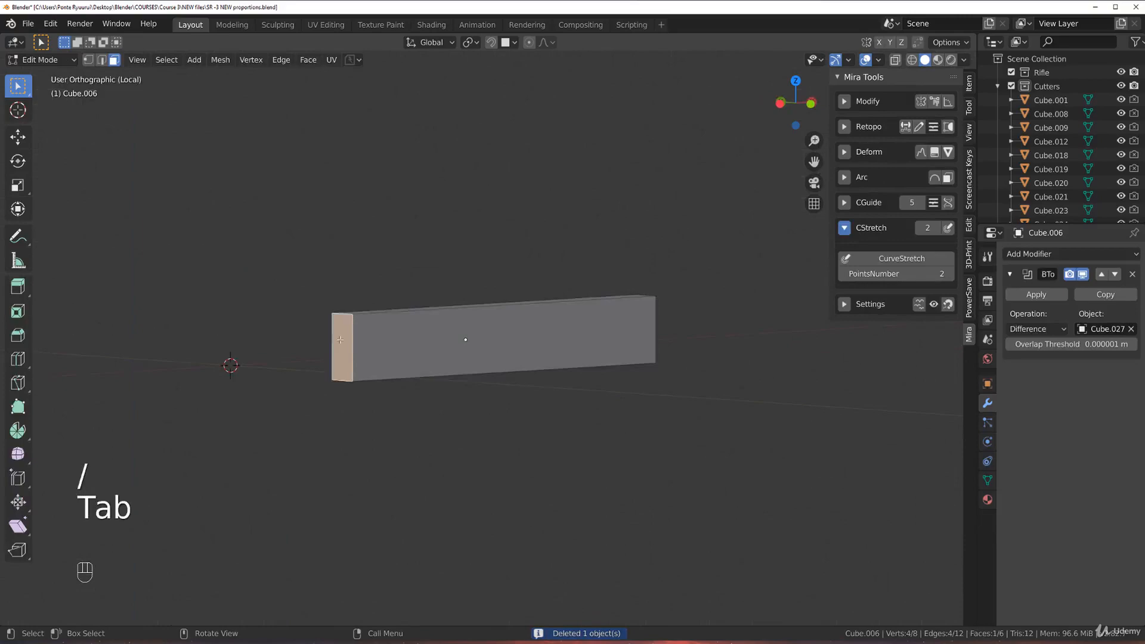
key("slash")
key("g")
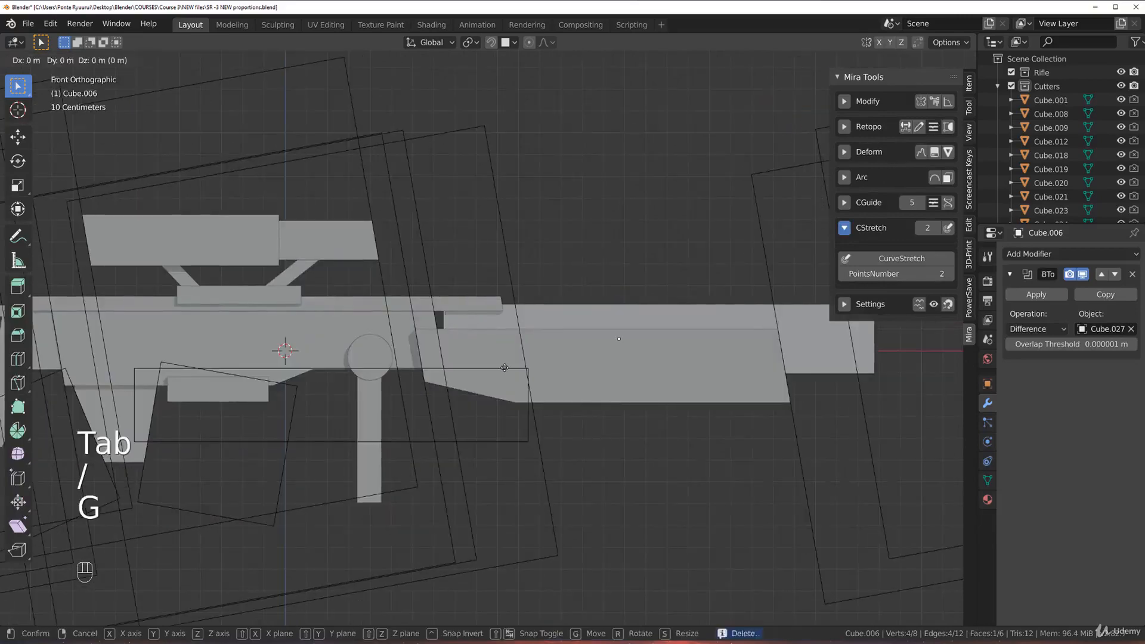
left_click(466, 215)
key("Tab")
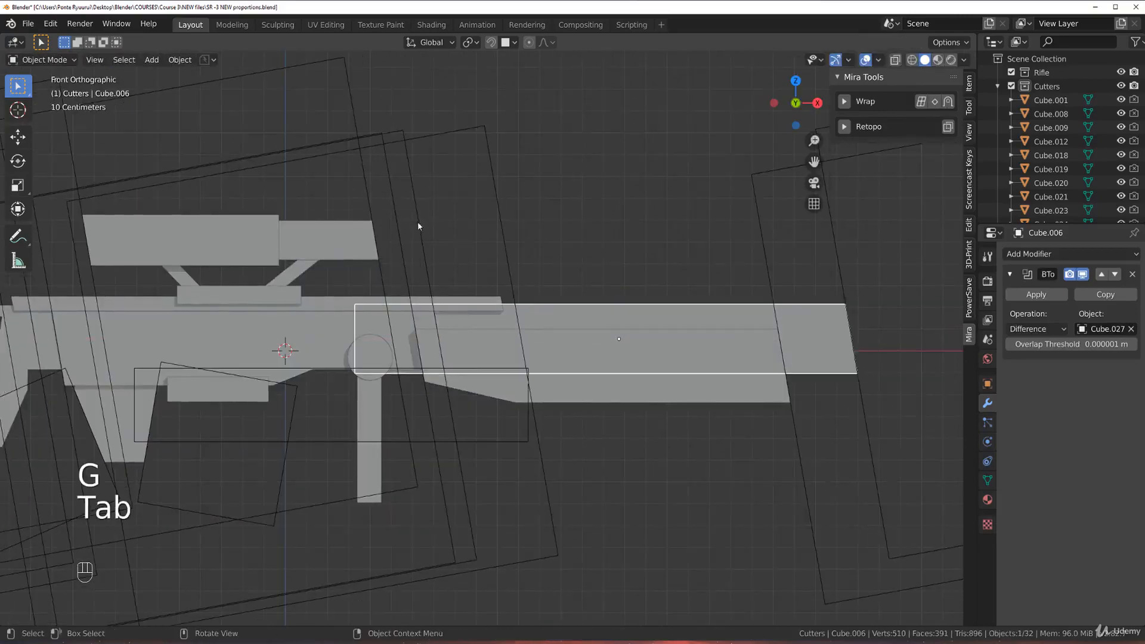
Cut the barrel block's rear end at a slant with a Boolean difference, using the cutter cube at the rifle body's front end.
left_click(418, 223)
left_click(567, 325, "shift")
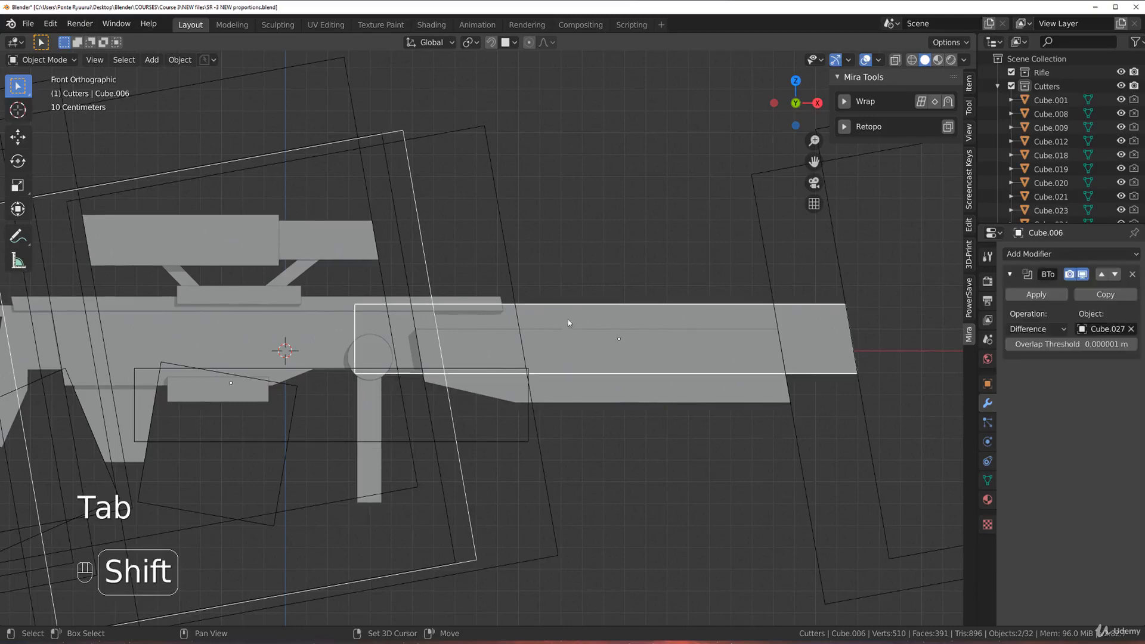
key("ctrl+KP_Subtract")
scroll(569, 266, "down", 3)
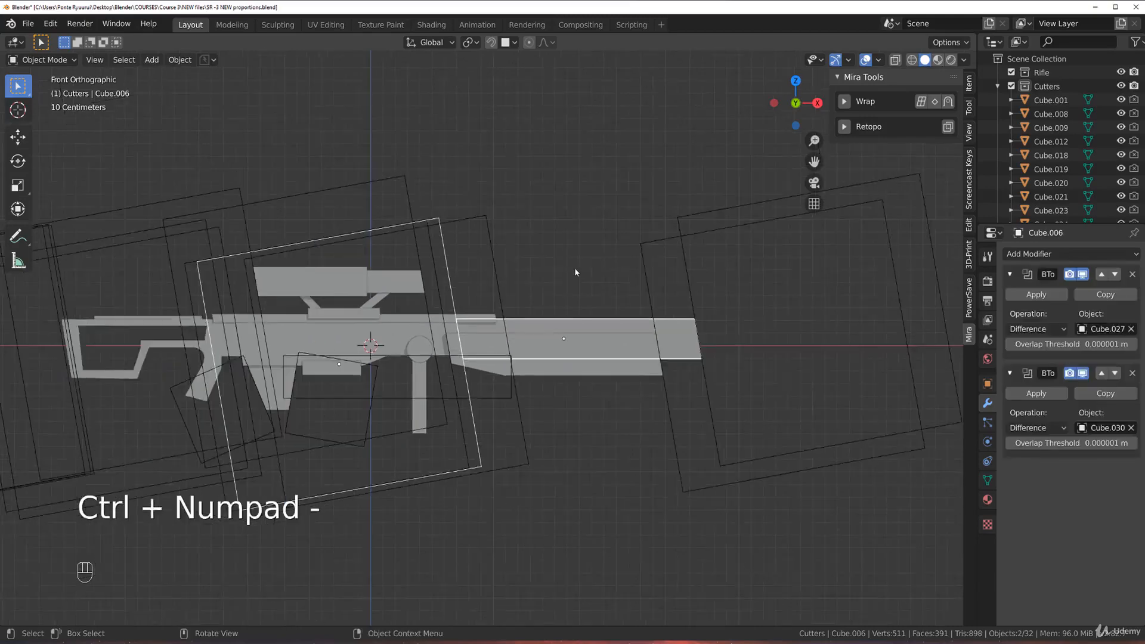
scroll(528, 280, "down", 3)
Select the large cutter cubes around the rifle and hide the Cutters collection so only the rifle parts show.
left_click(508, 192)
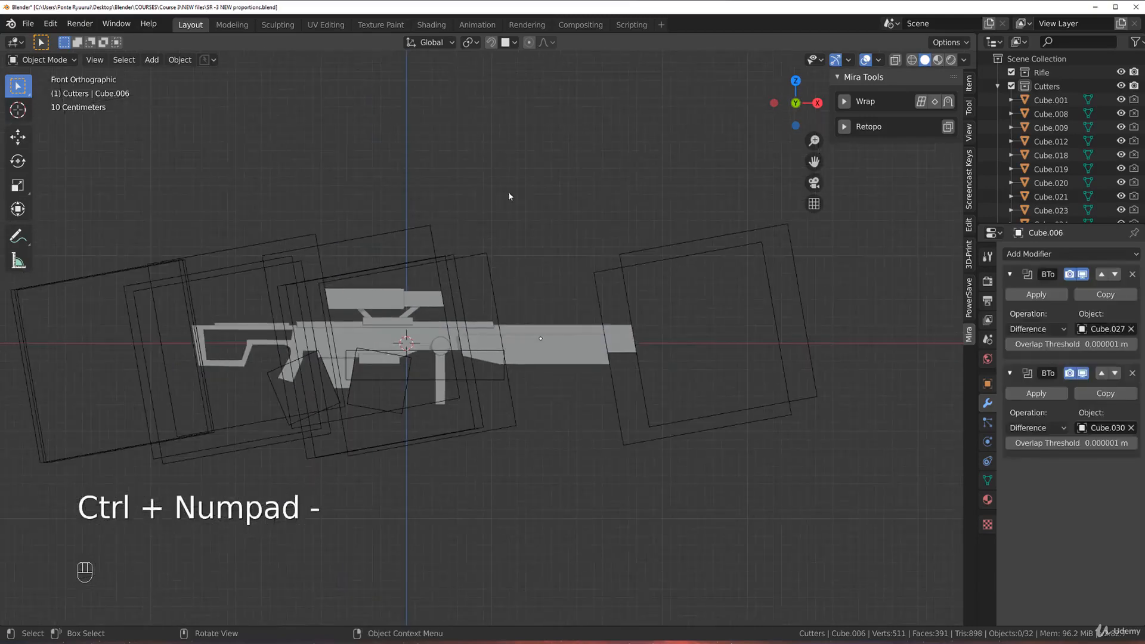
key("b")
left_click_drag(129, 193, 849, 274)
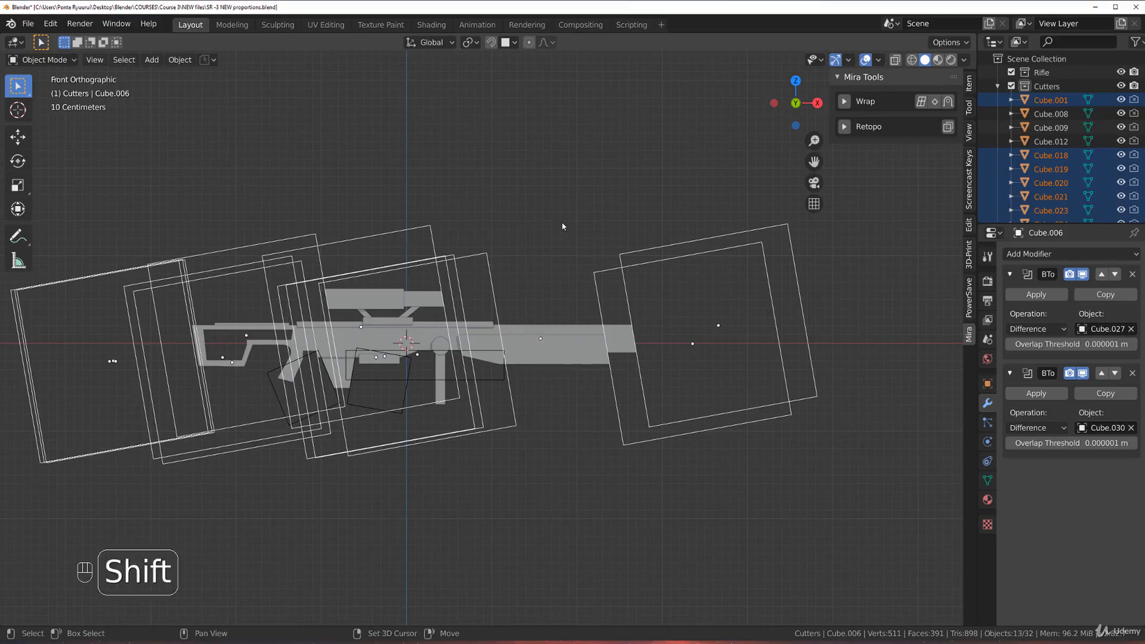
key("shift+2")
scroll(536, 234, "up", 5)
left_click_drag(0, 0, 0, 0)
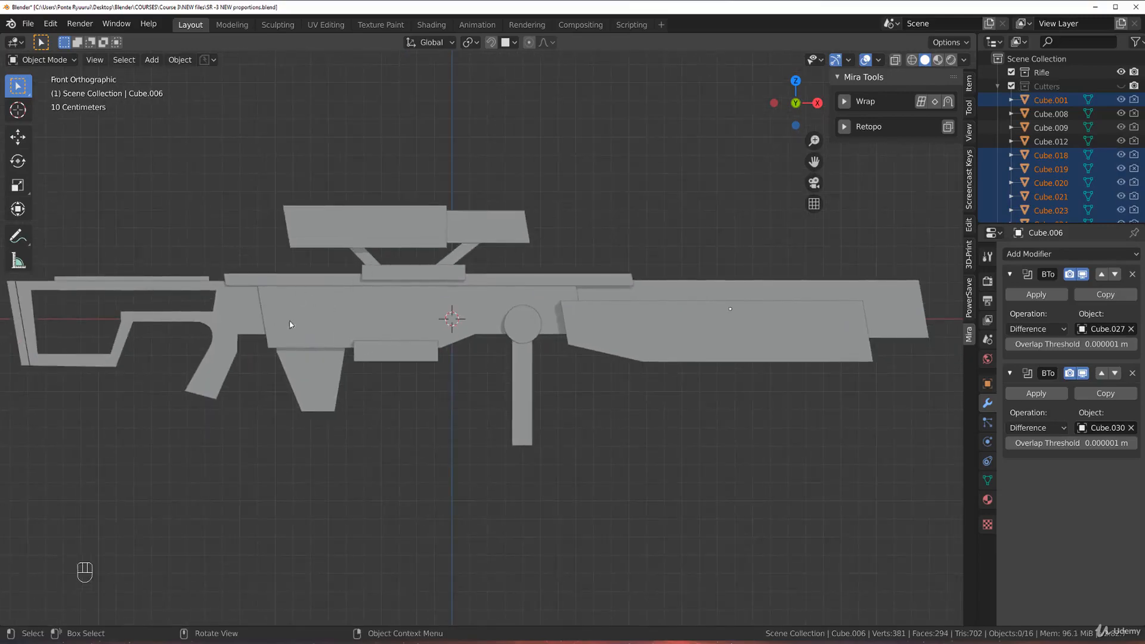
scroll(391, 338, "down", 2)
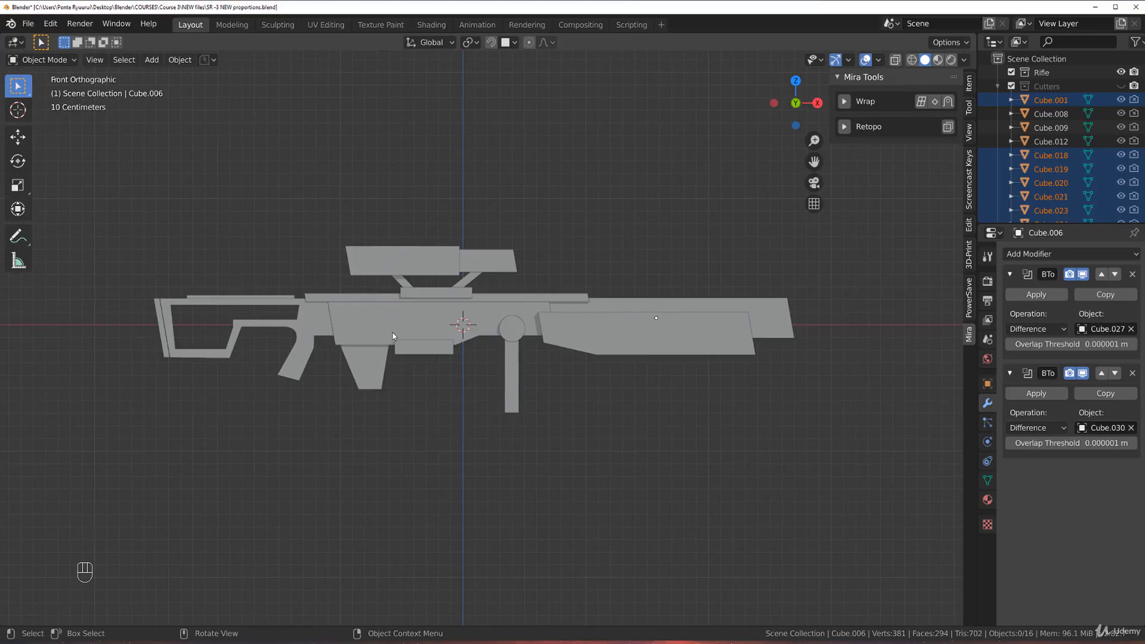
Show the Cutters collection and isolate the rifle body together with the large slanted cutter cube surrounding it.
key("shift+a")
mouse_move(435, 334)
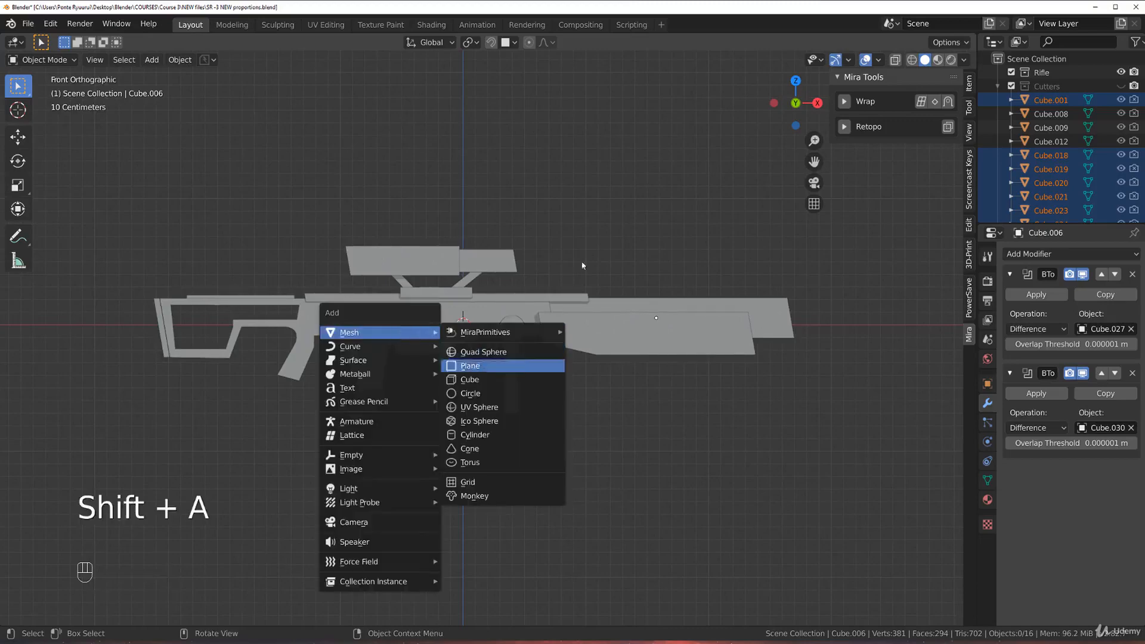
key("shift+2")
scroll(552, 163, "up", 2)
left_click(573, 134)
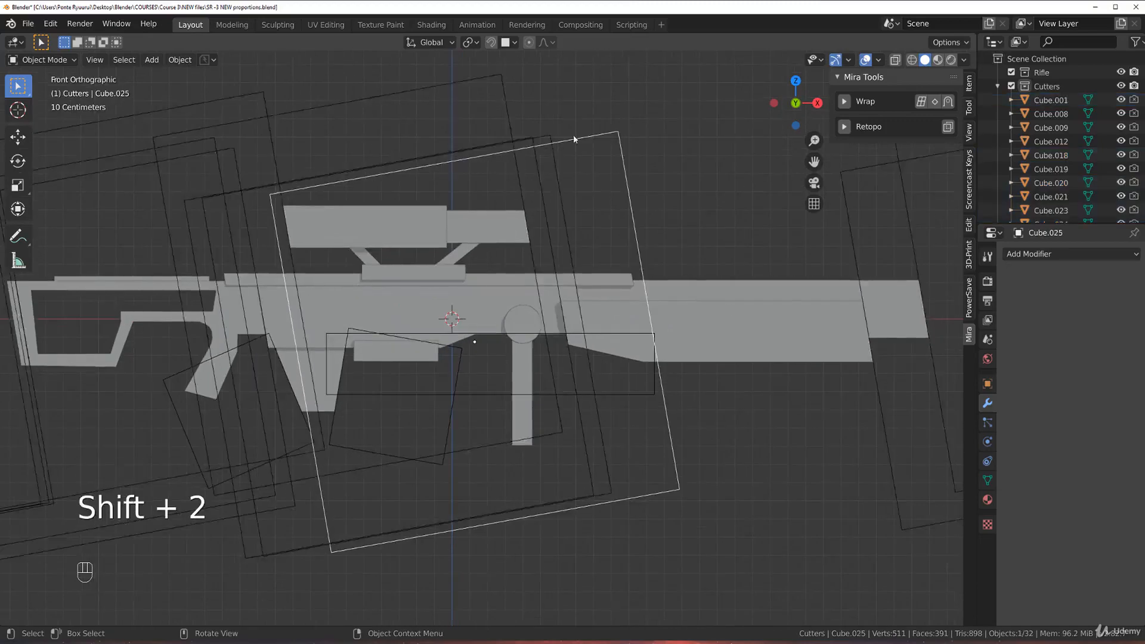
scroll(544, 222, "down", 1)
left_click(435, 317, "shift")
key("ctrl+z")
left_click(435, 312, "shift")
key("/")
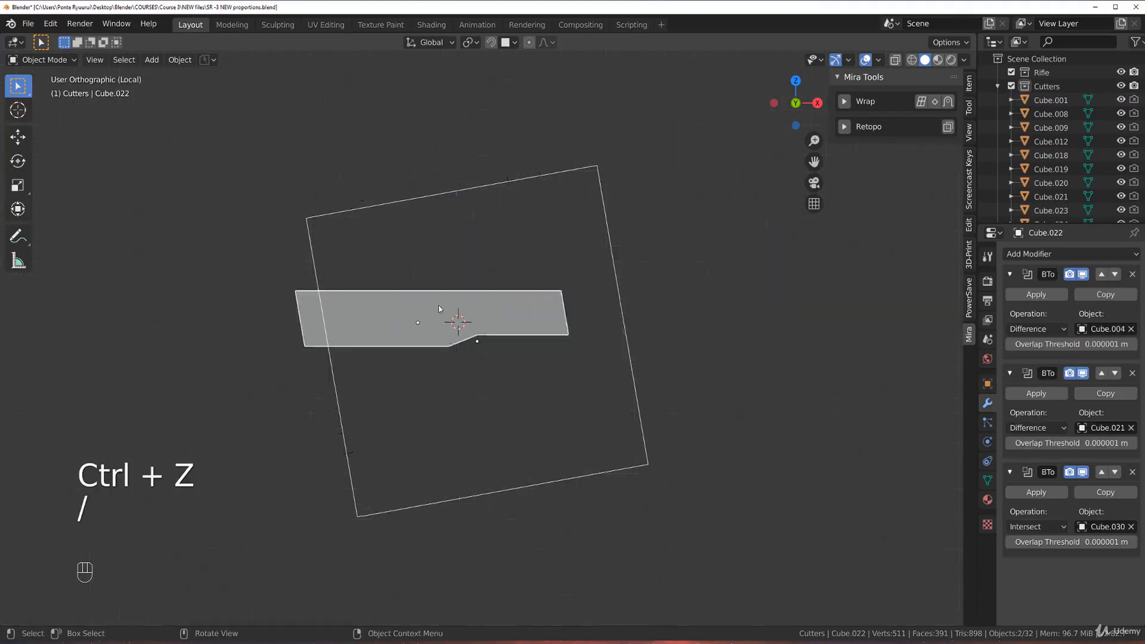
scroll(490, 292, "down", 1)
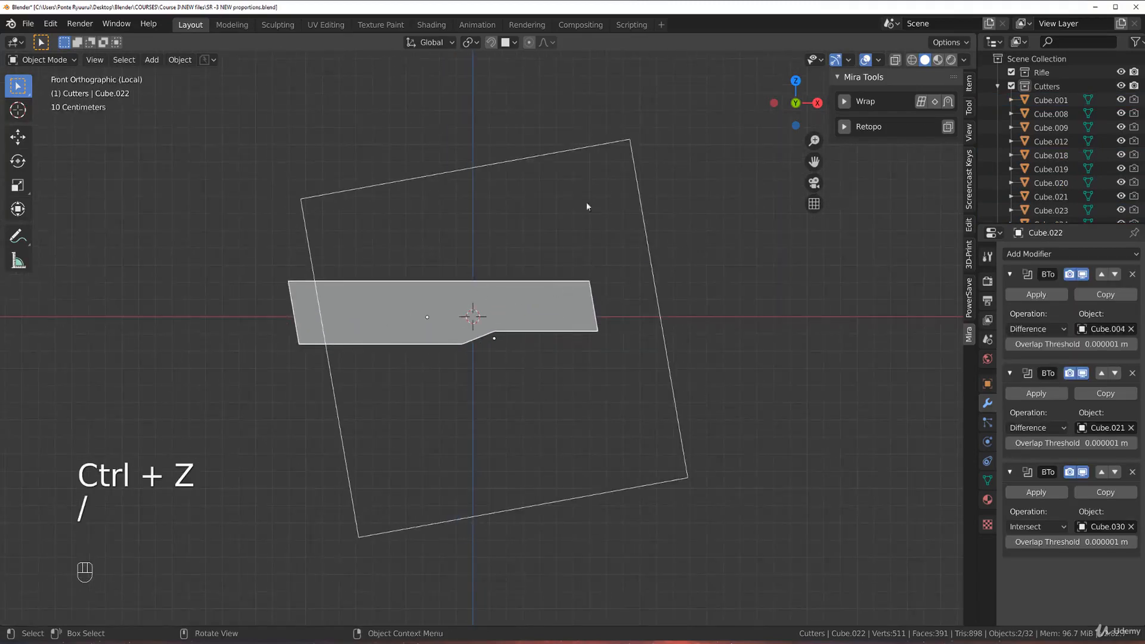
Try scaling down the isolated cutter cube, cancel it, return to the full rifle and hide the cutters.
left_click(564, 156)
left_click(565, 150)
key("s")
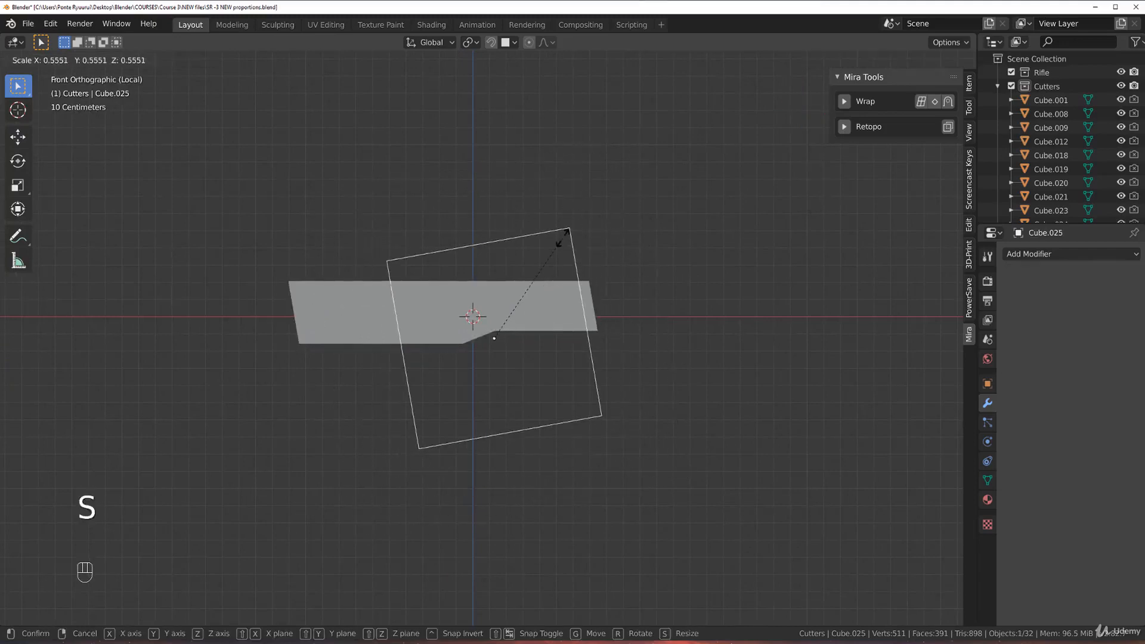
right_click(557, 243)
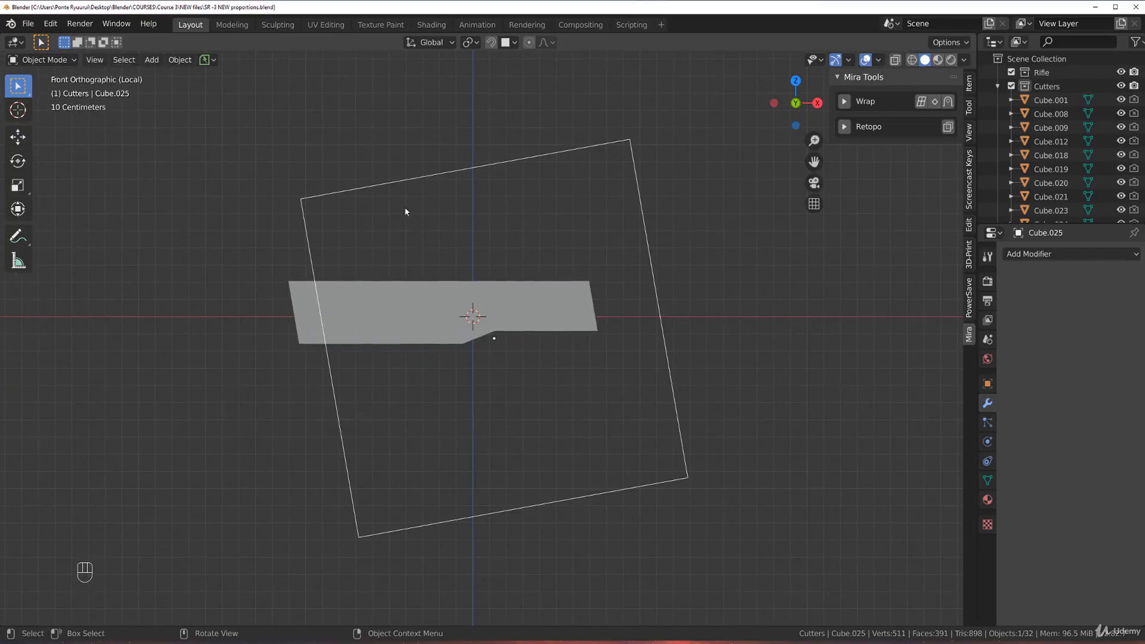
key("slash")
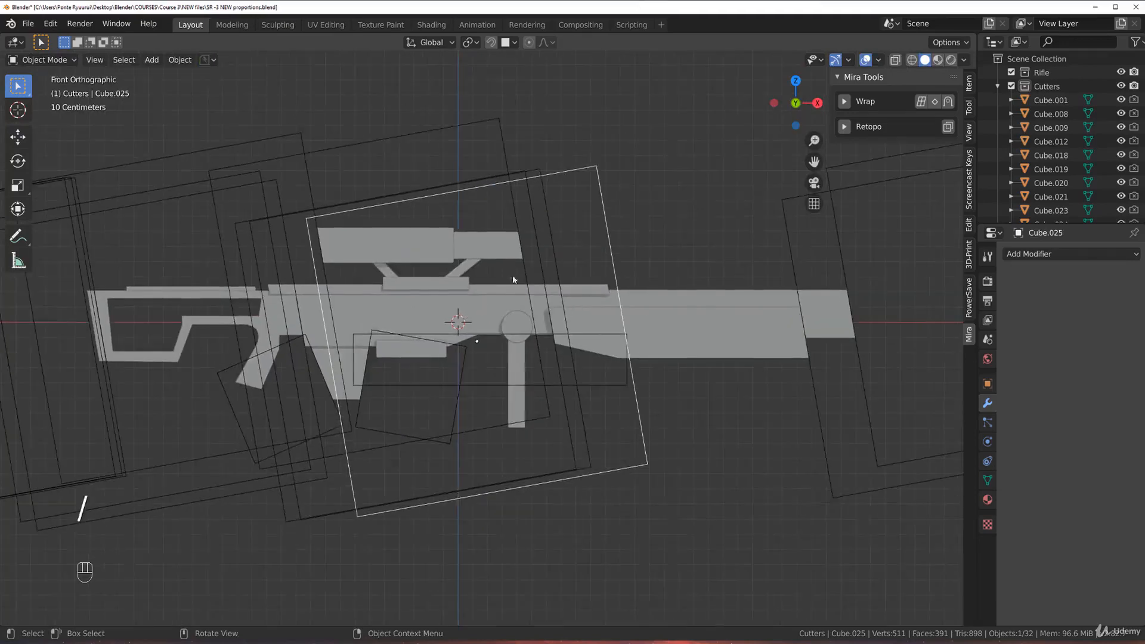
key("shift+2")
Duplicate the large slanted cutter cube and place the copy so its edge crosses the front end of the larger scope block.
scroll(552, 259, "up", 3)
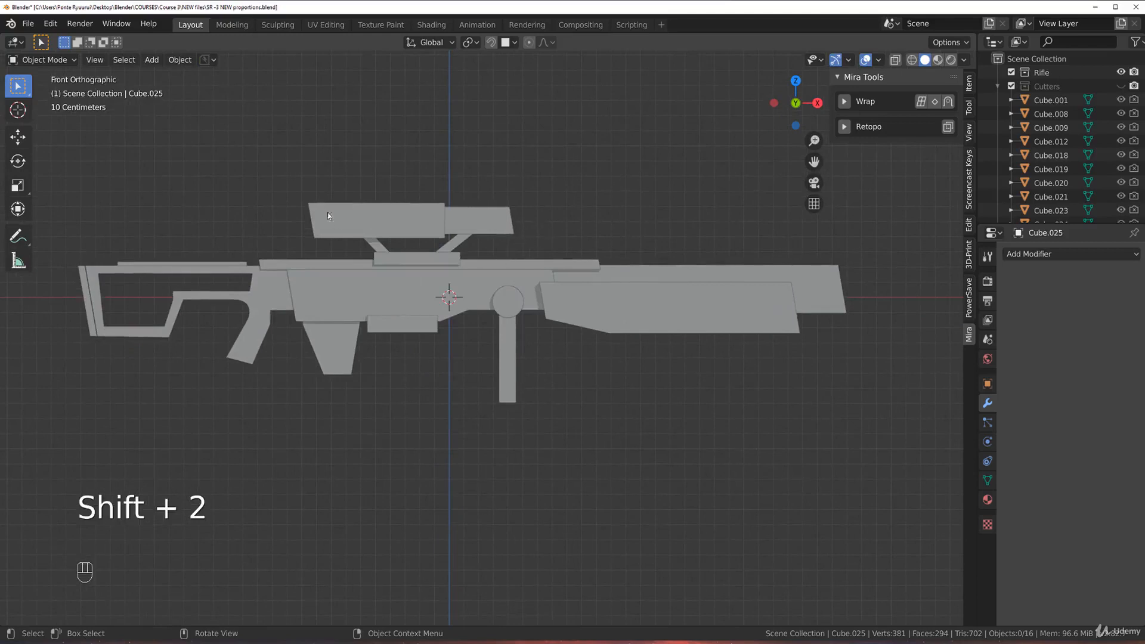
left_click(441, 216)
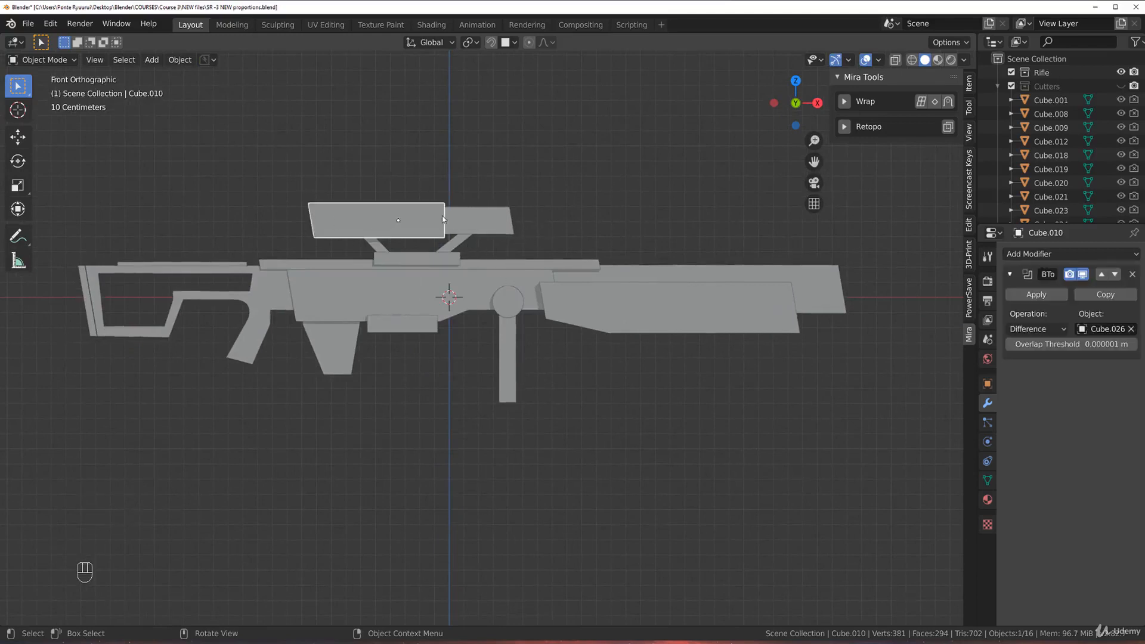
key("slash")
key("slash")
key("shift+2")
left_click(489, 159)
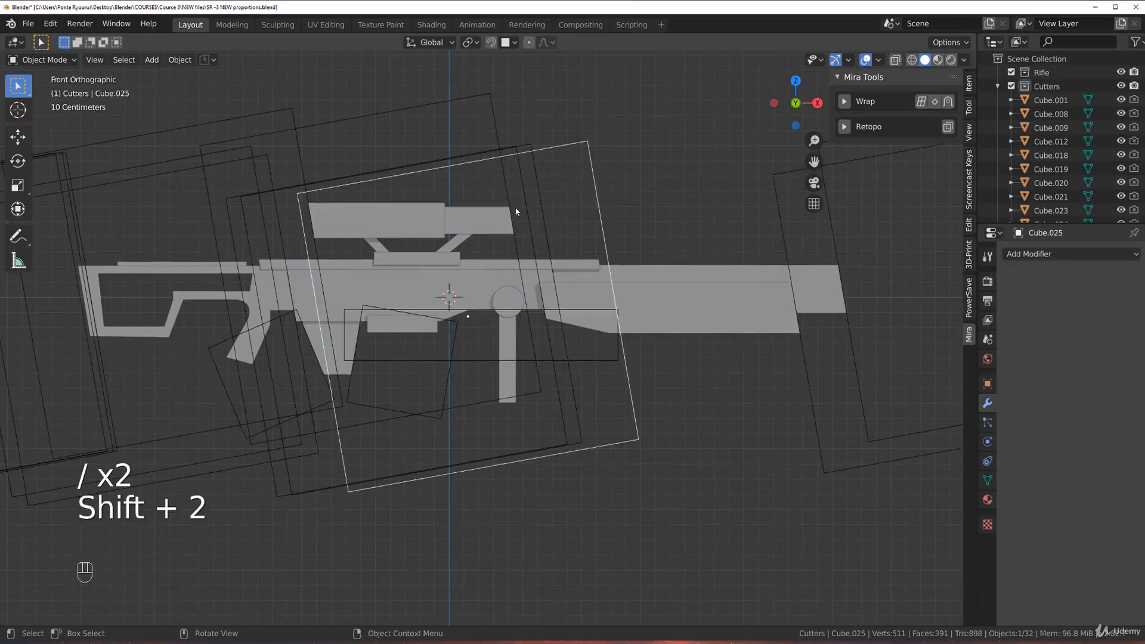
key("shift+d")
right_click(344, 189)
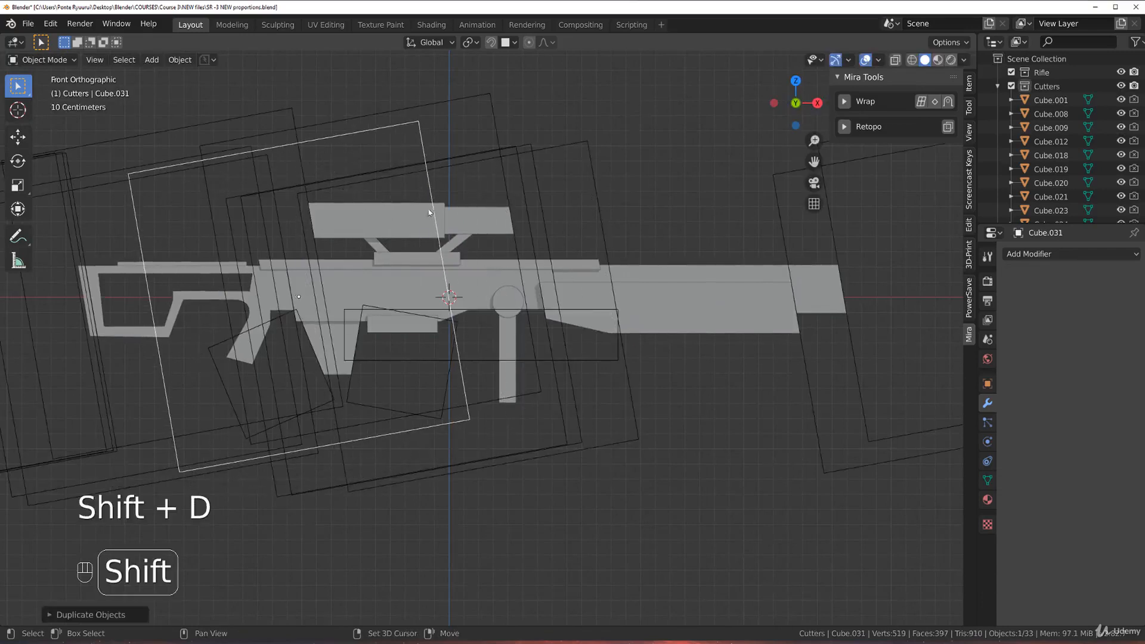
Slice the larger scope block with the duplicated cutter using a Boolean slice and delete the cut-off front piece.
left_click(444, 210, "shift")
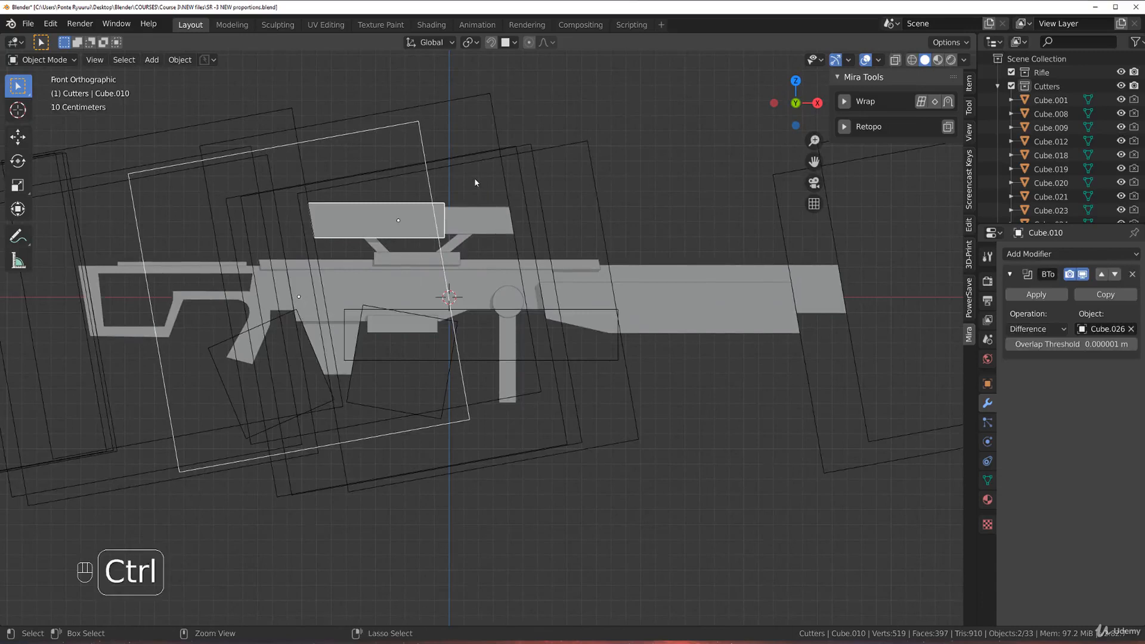
key("ctrl+KP_Divide")
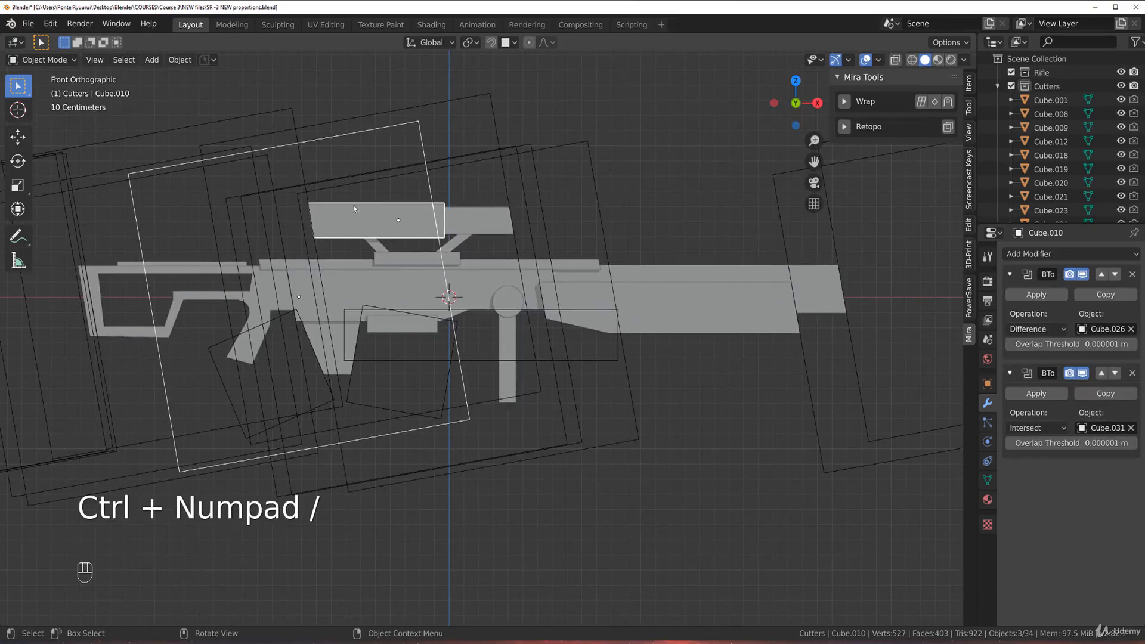
left_click(439, 221)
key("x")
left_click(439, 221)
Hide the Cutters collection so only the rifle parts show.
scroll(505, 268, "down", 4)
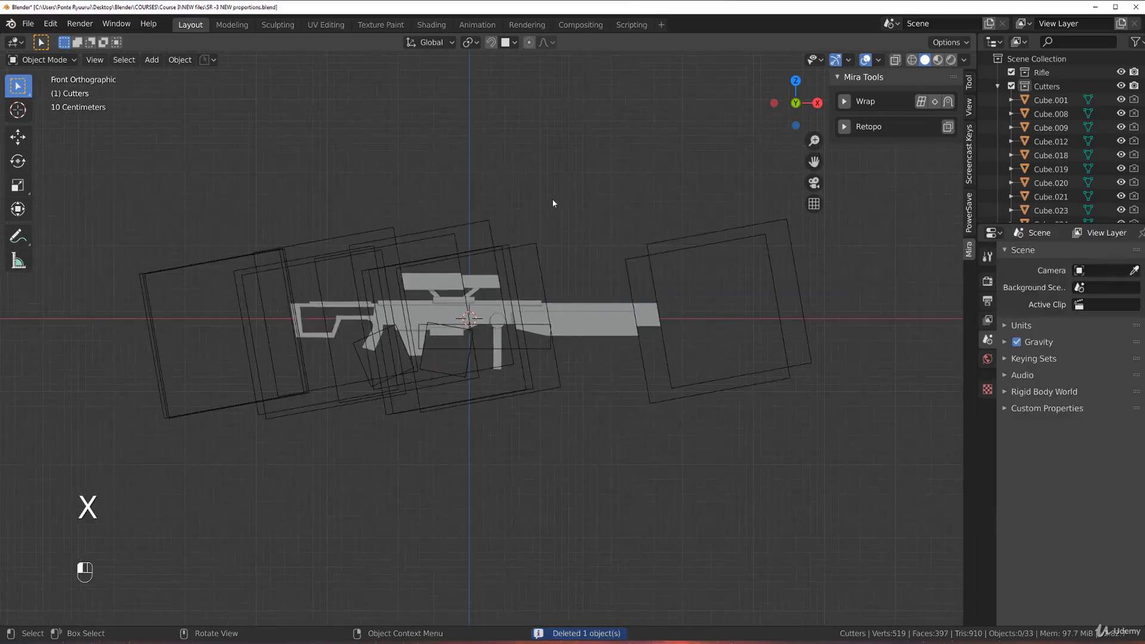
key("shift+2")
scroll(536, 215, "up", 2)
scroll(441, 262, "up", 2)
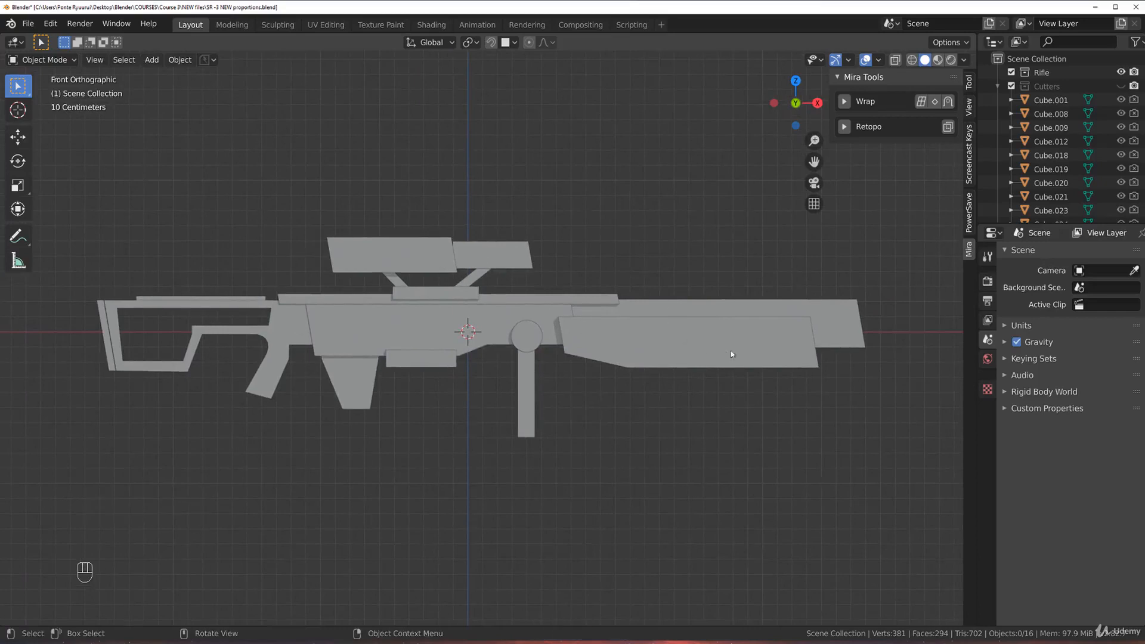
middle_click_drag(734, 345, 704, 347, "shift")
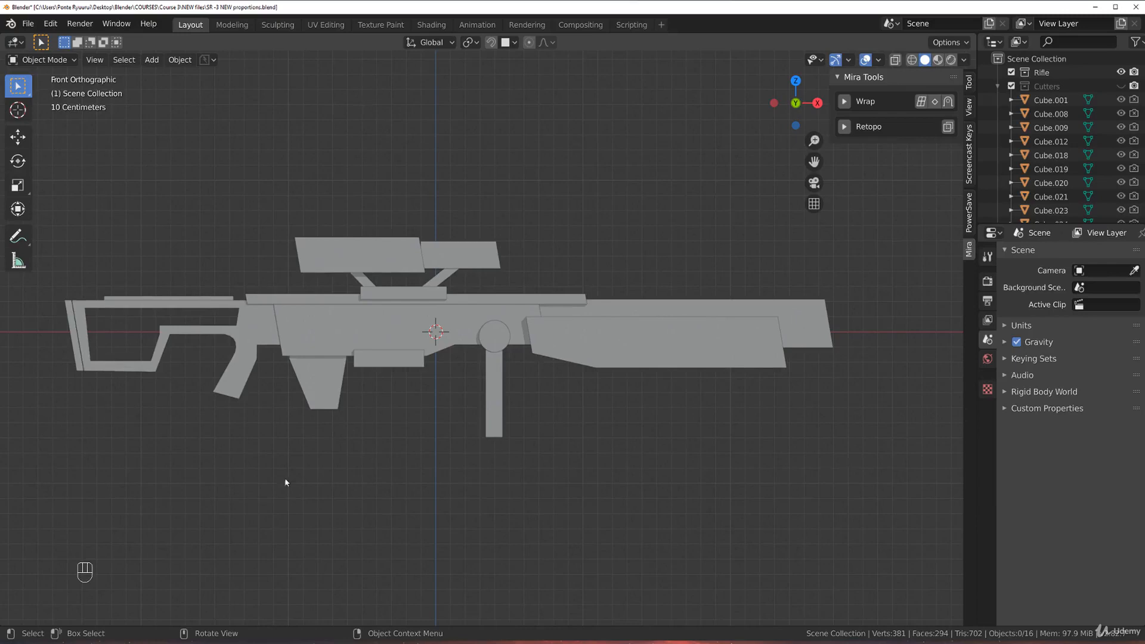
Save the project as the next numbered version, SR -4 NEW proportions.blend, with PowerSave.
scroll(512, 250, "down", 2)
scroll(513, 265, "up", 2)
middle_click_drag(498, 266, 514, 275, "shift")
left_click(211, 61)
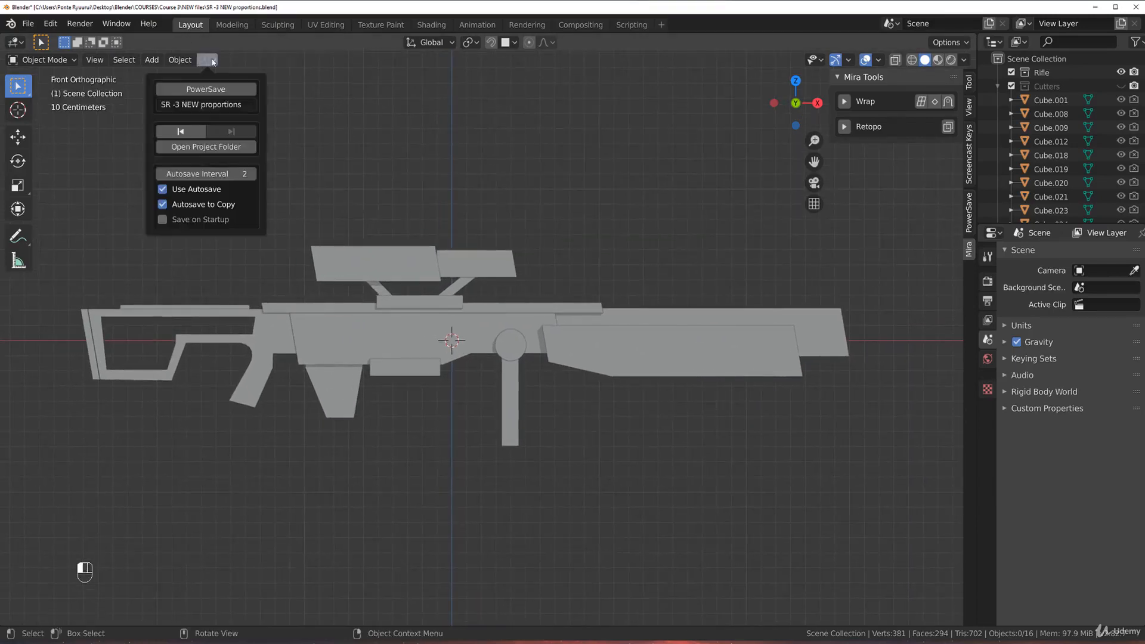
left_click(207, 91)
scroll(500, 332, "down", 1)
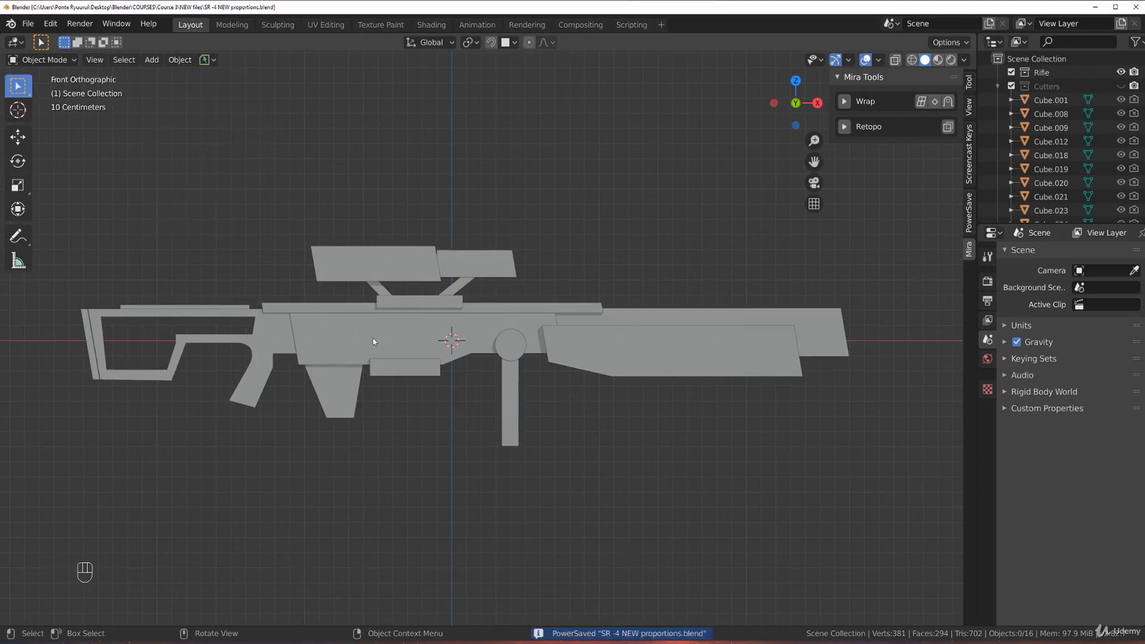
scroll(476, 316, "up", 1)
scroll(430, 265, "up", 1)
middle_click_drag(421, 259, 500, 272, "shift")
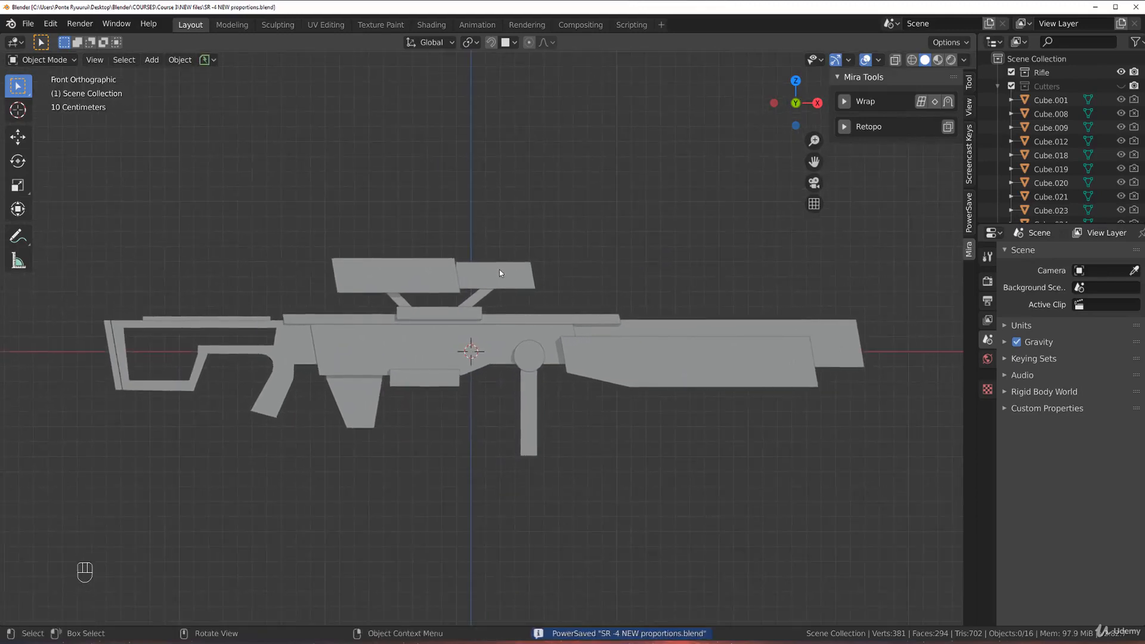